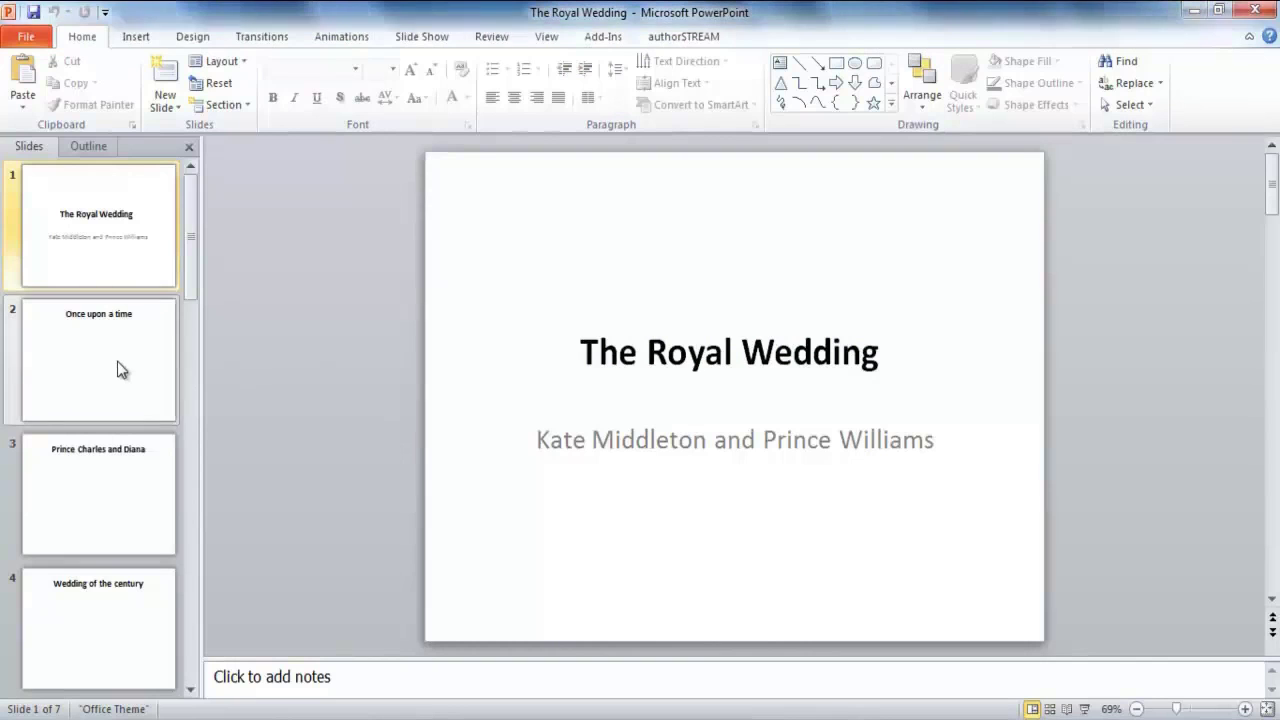
Look through the slides of the Royal Wedding presentation, and return to the title slide
key("Down")
key("Down")
key("Down")
key("Down")
key("Down")
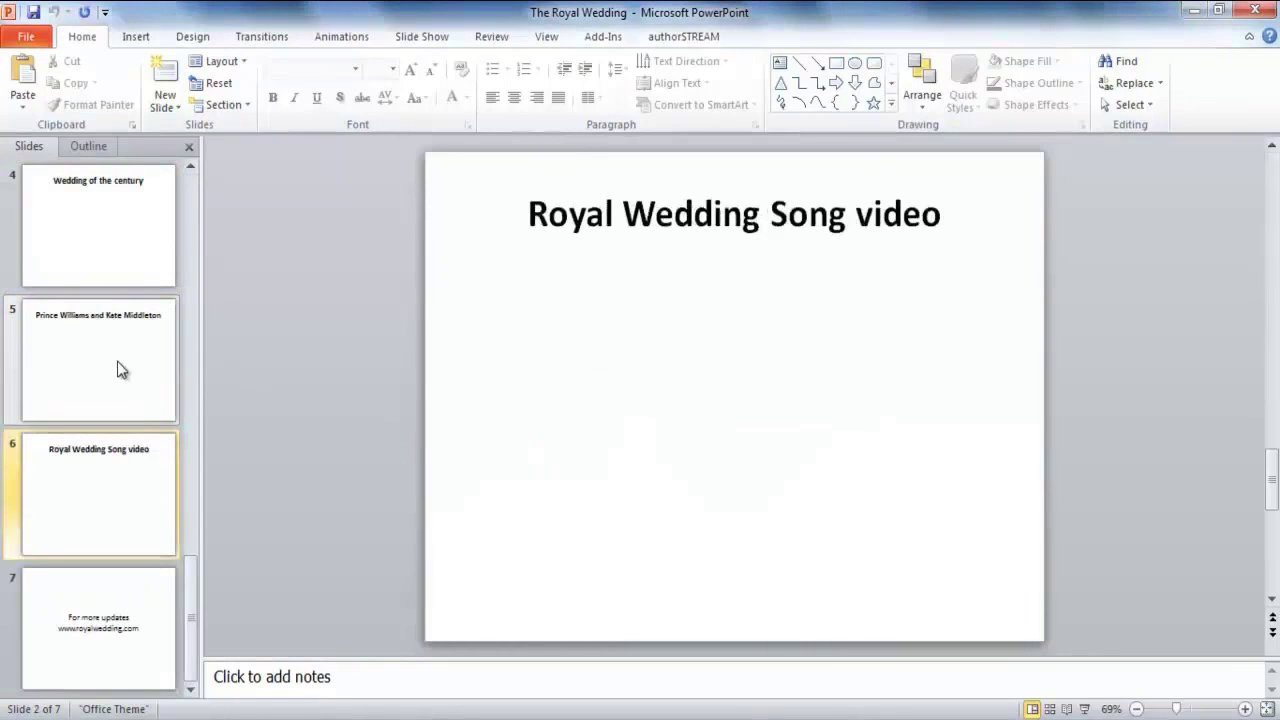
key("Down")
key("Up")
key("Up")
key("Up")
key("Up")
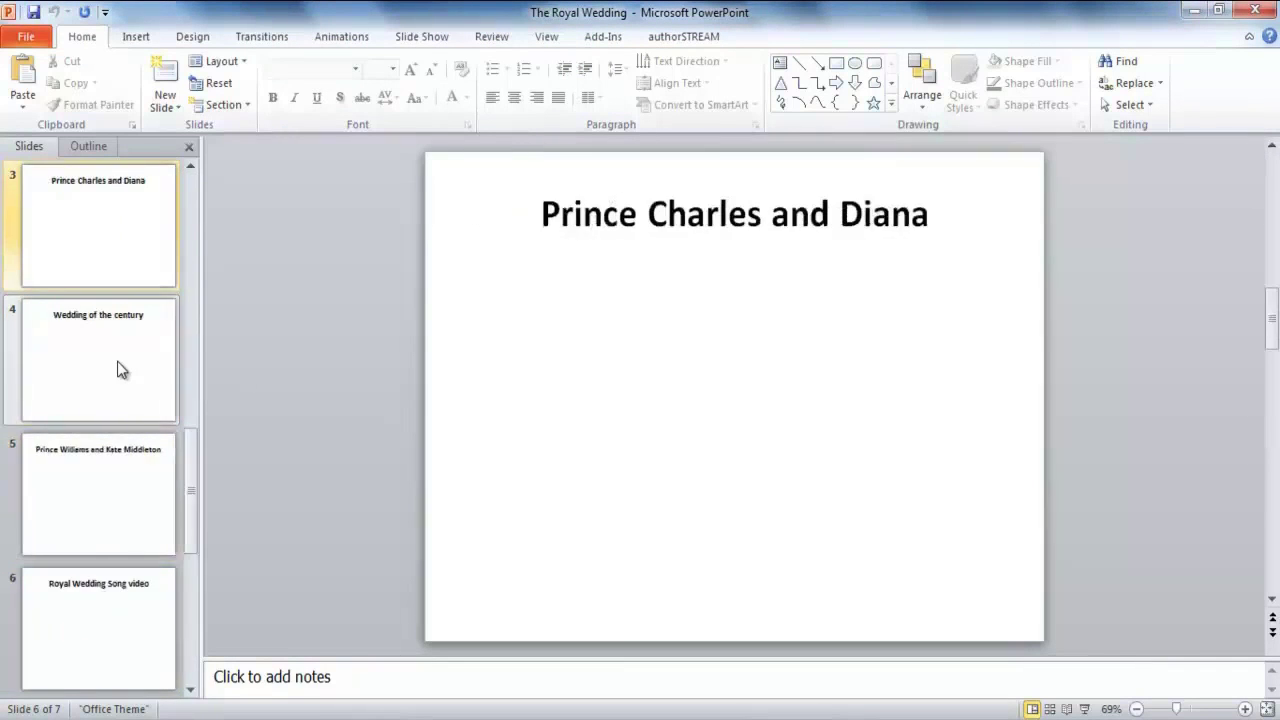
key("Up")
key("Up")
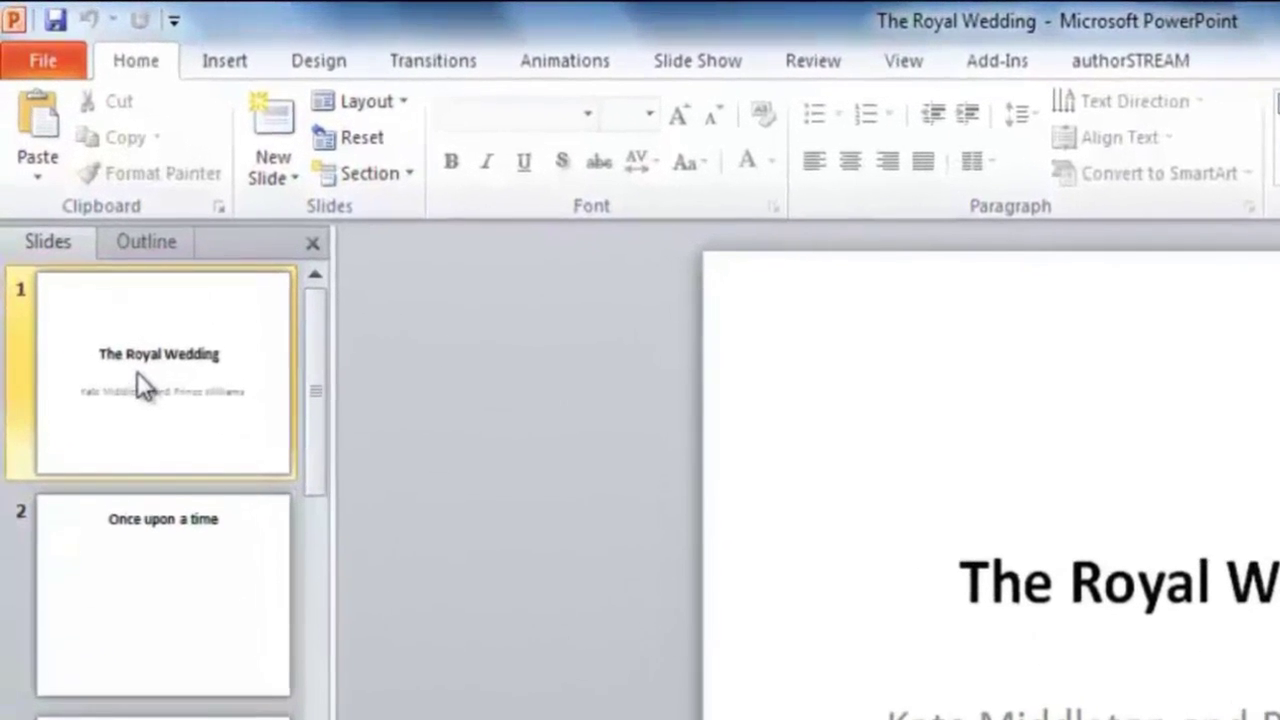
Search for images of "the royal wedding" on Bing with the authorSTREAM add-in and browse the results
left_click(1085, 62)
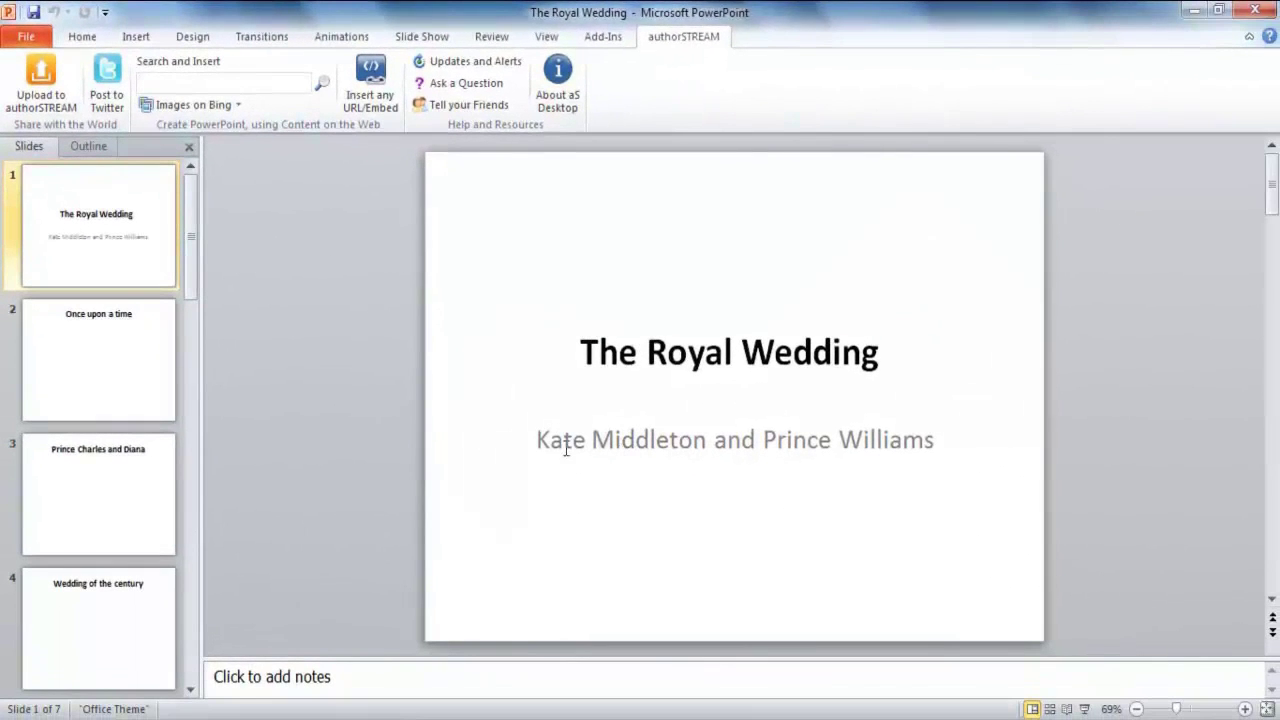
left_click(646, 504)
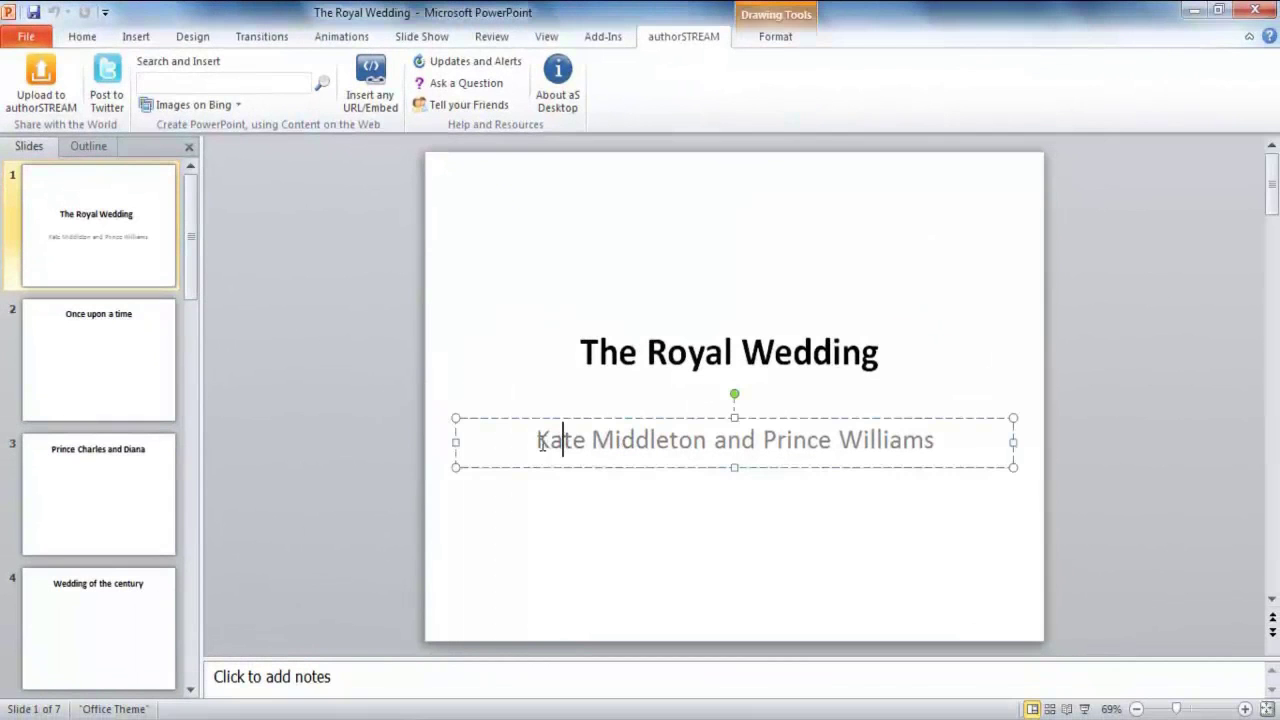
left_click_drag(540, 440, 892, 442)
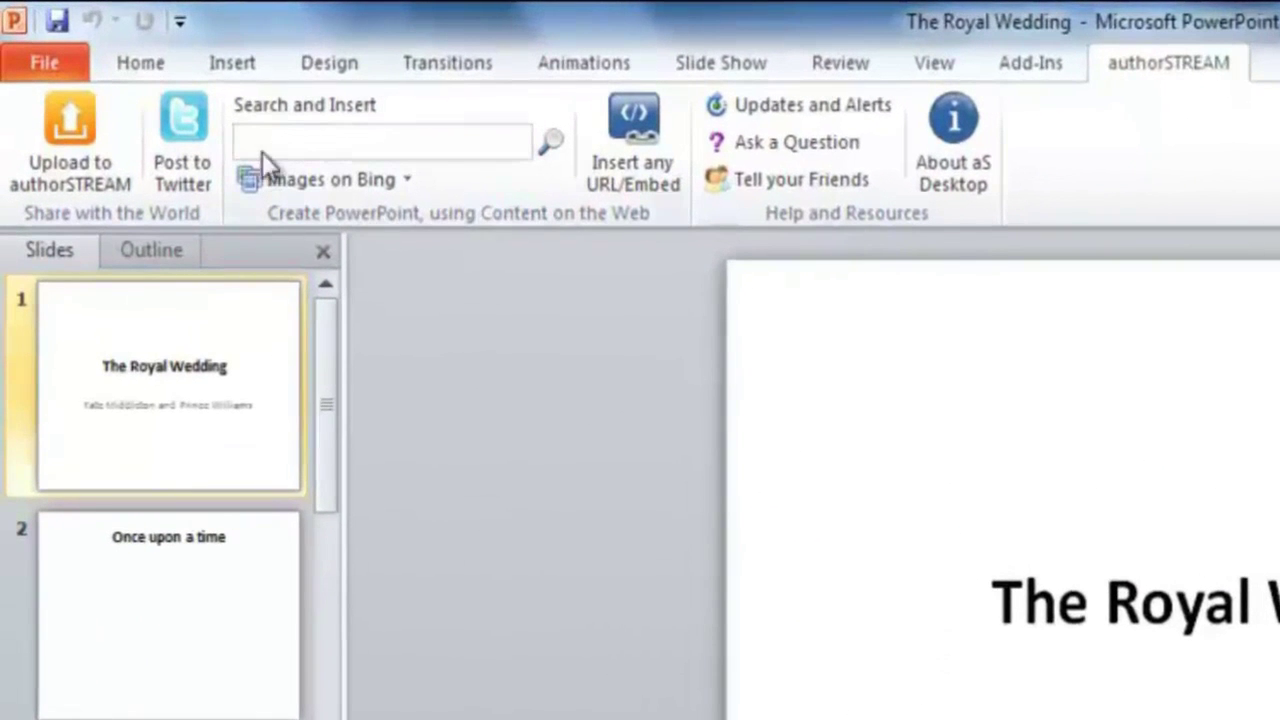
left_click(265, 150)
type("the royal")
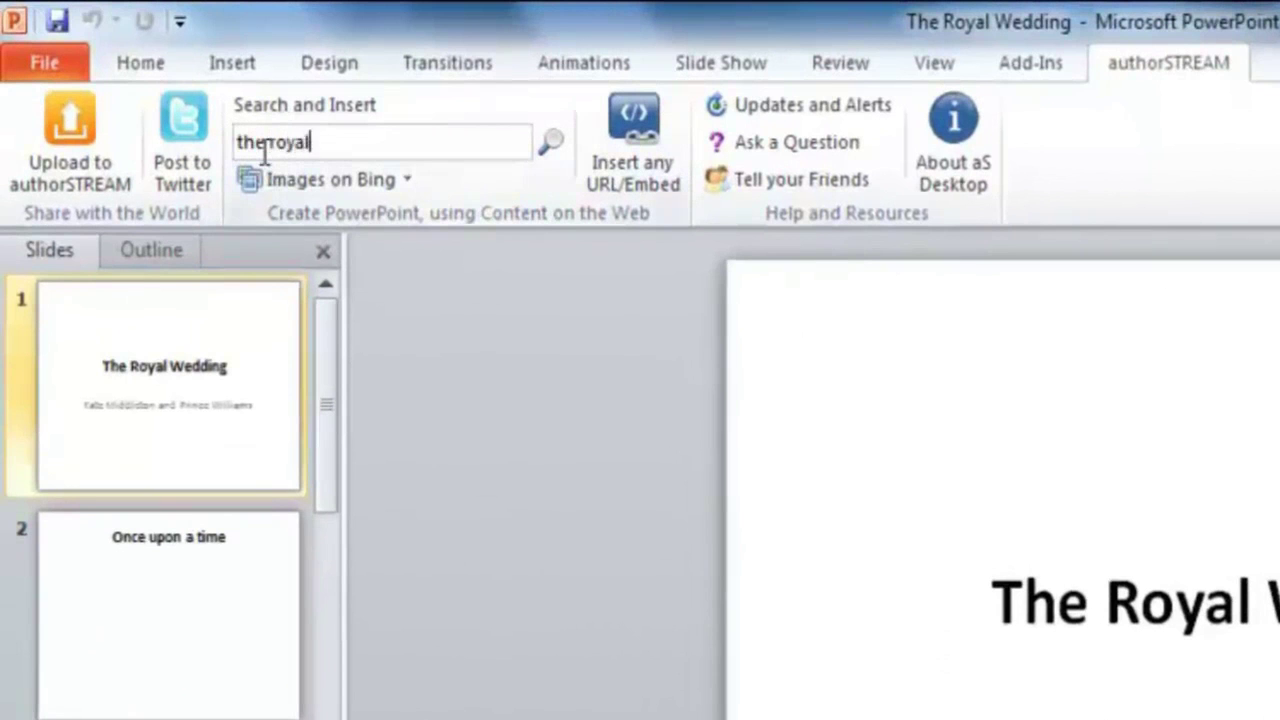
type(" wedding")
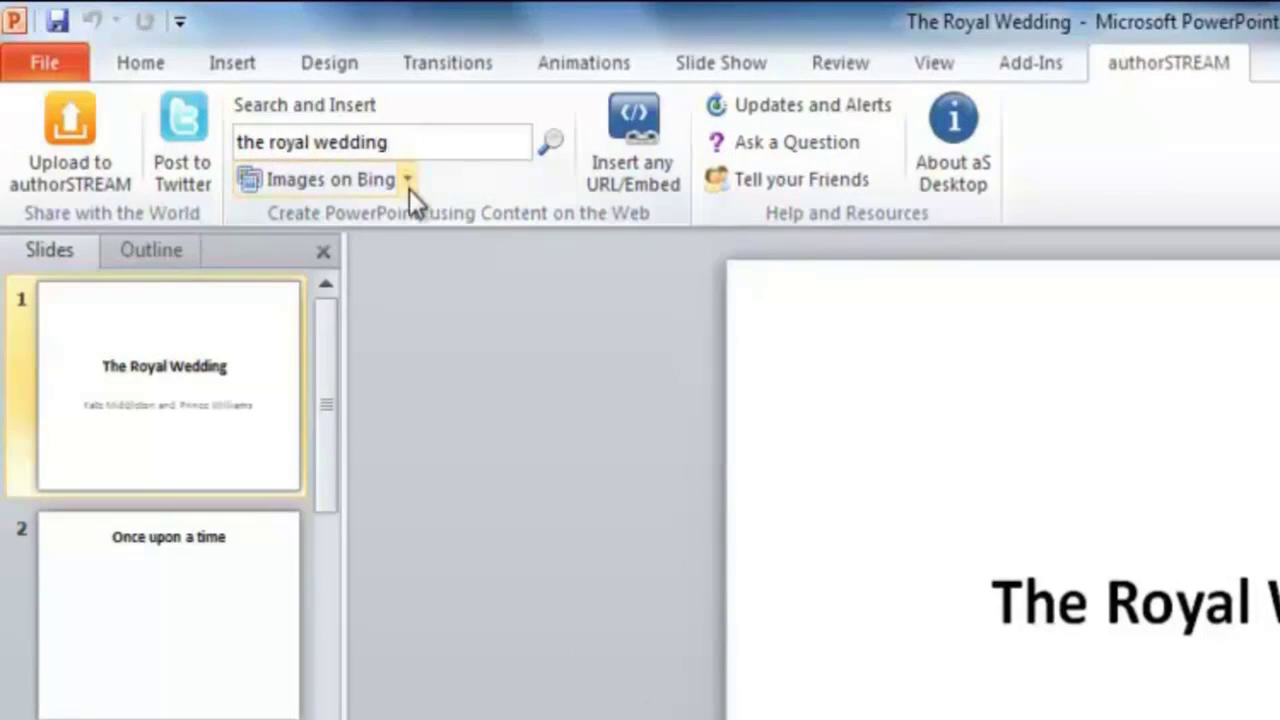
left_click(408, 180)
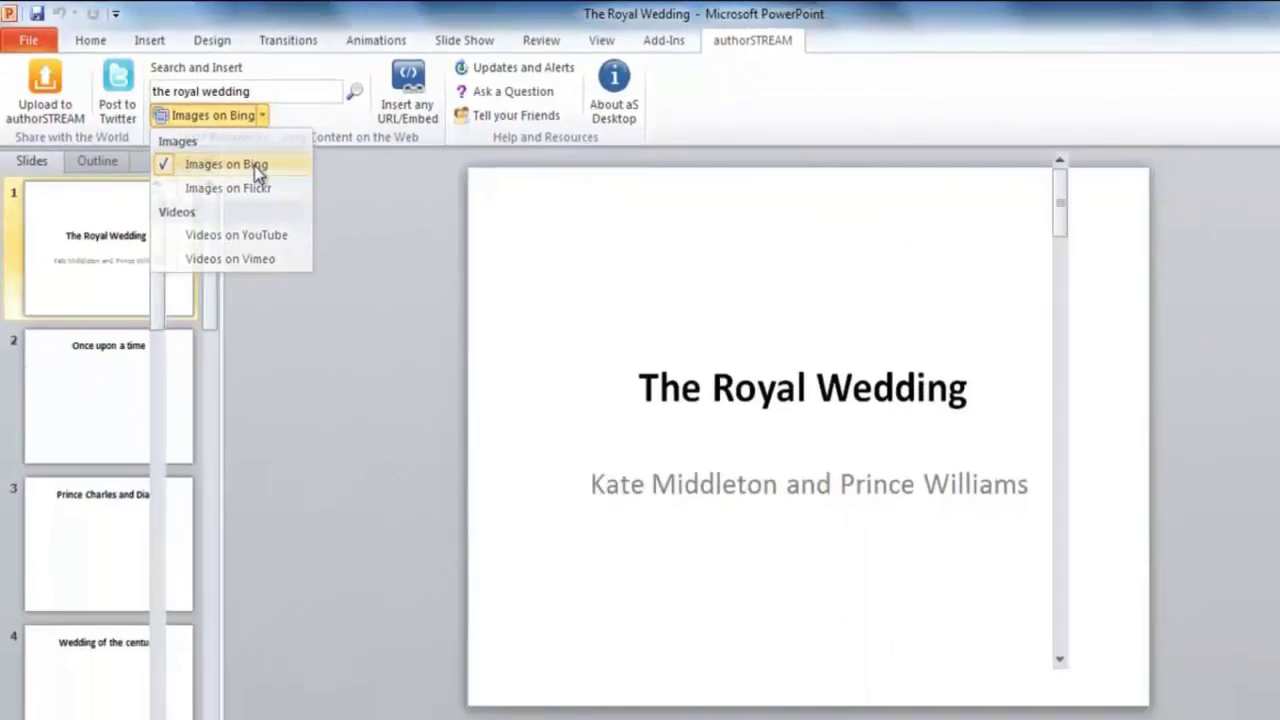
left_click(254, 165)
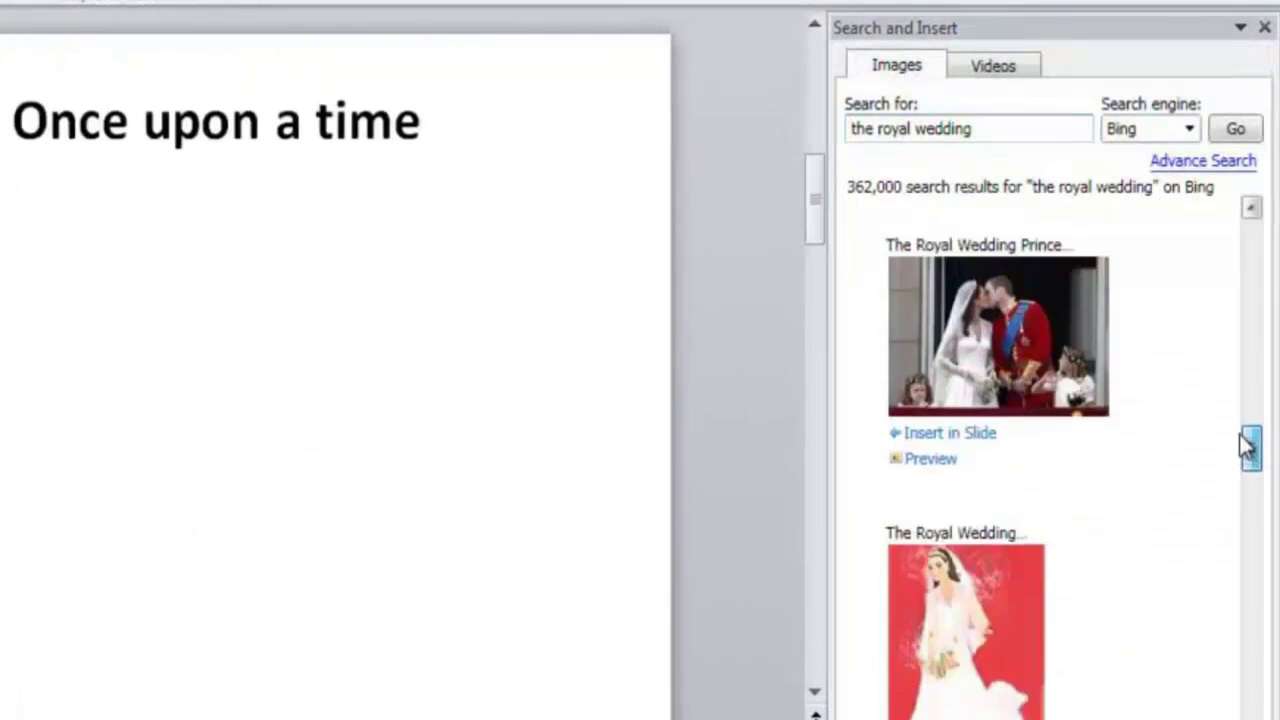
left_click_drag(1247, 447, 1249, 234)
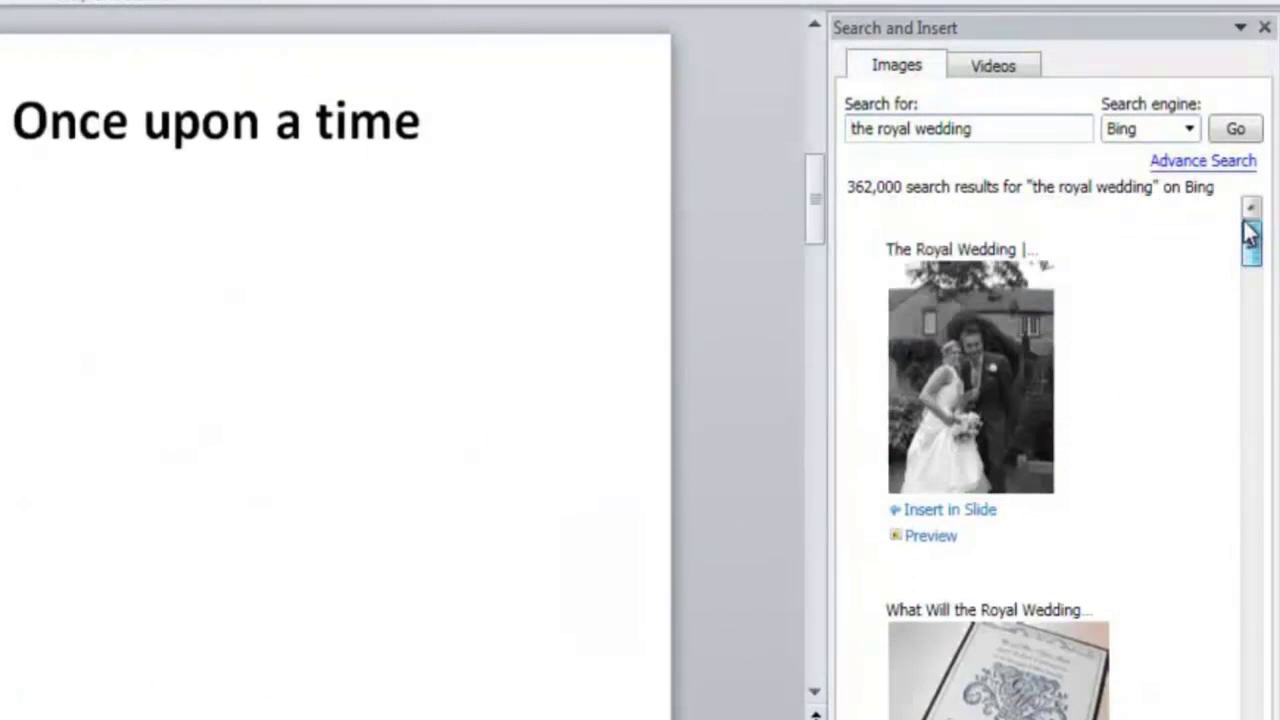
Switch the image search to Flickr and insert the picture of the veiled bride beside the saluting groom into the "Once upon a time" slide
left_click(1189, 131)
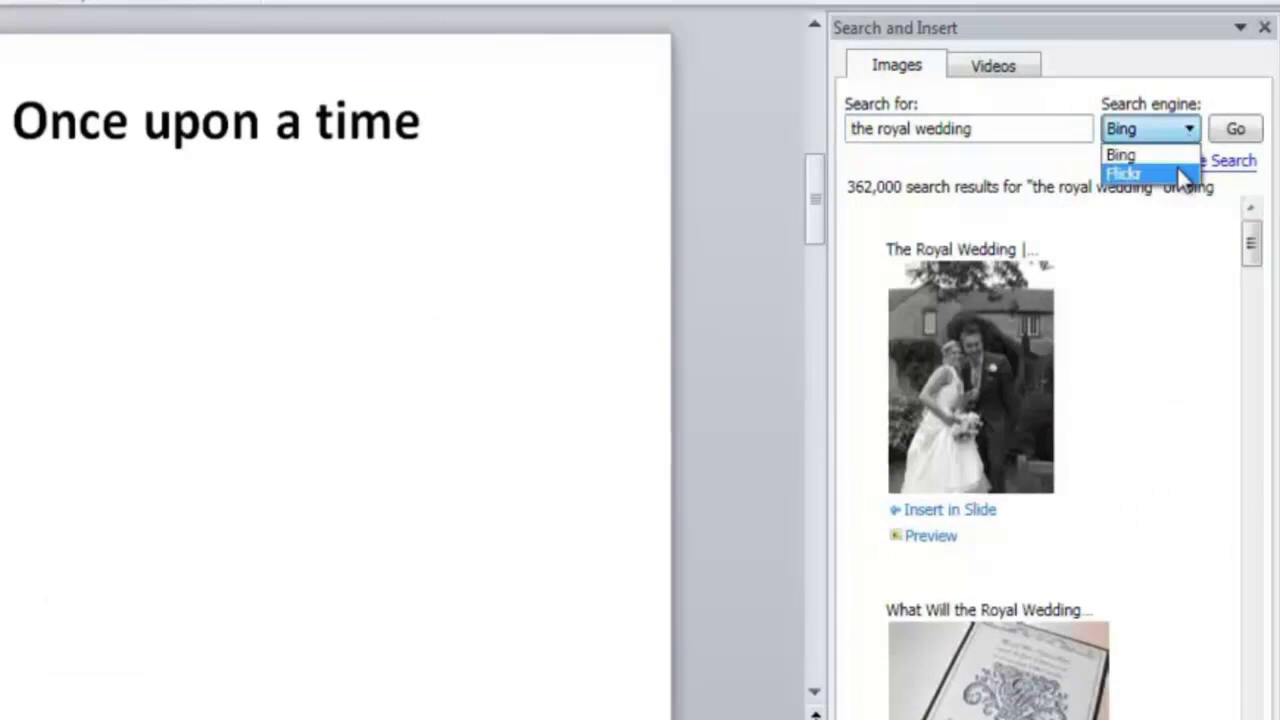
left_click(1125, 173)
left_click_drag(1257, 271, 1251, 334)
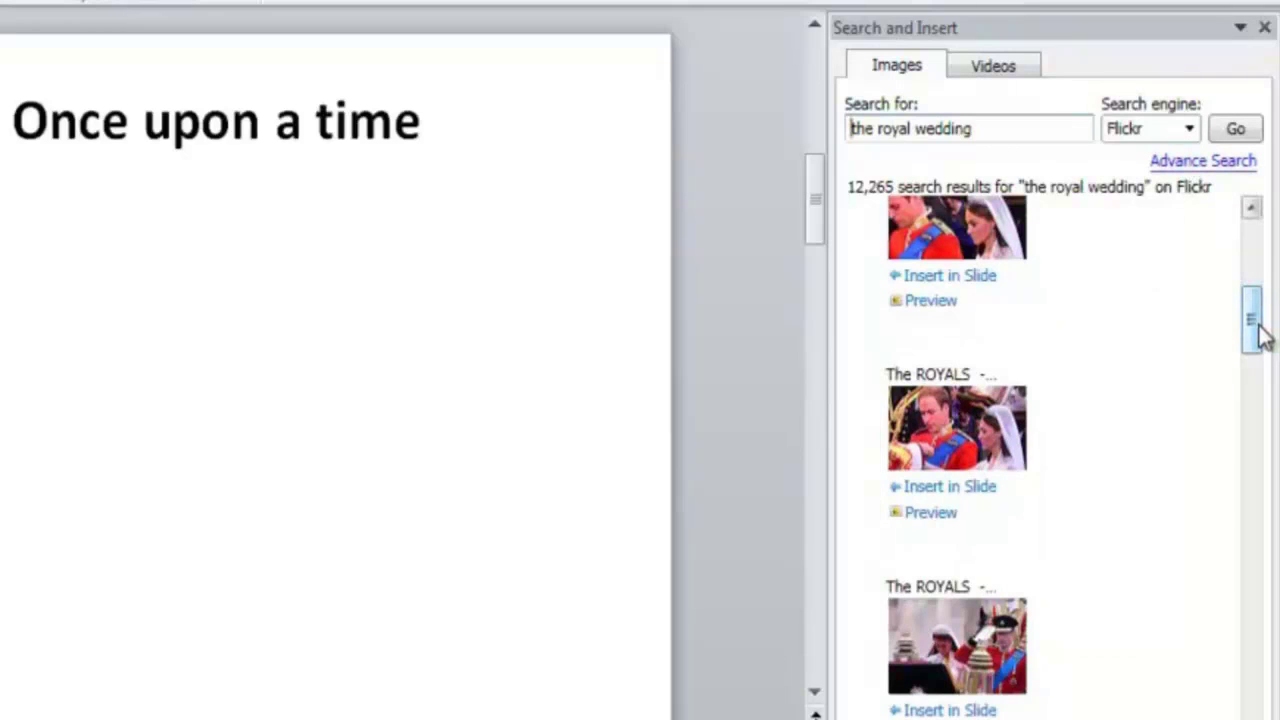
left_click_drag(1262, 336, 1251, 554)
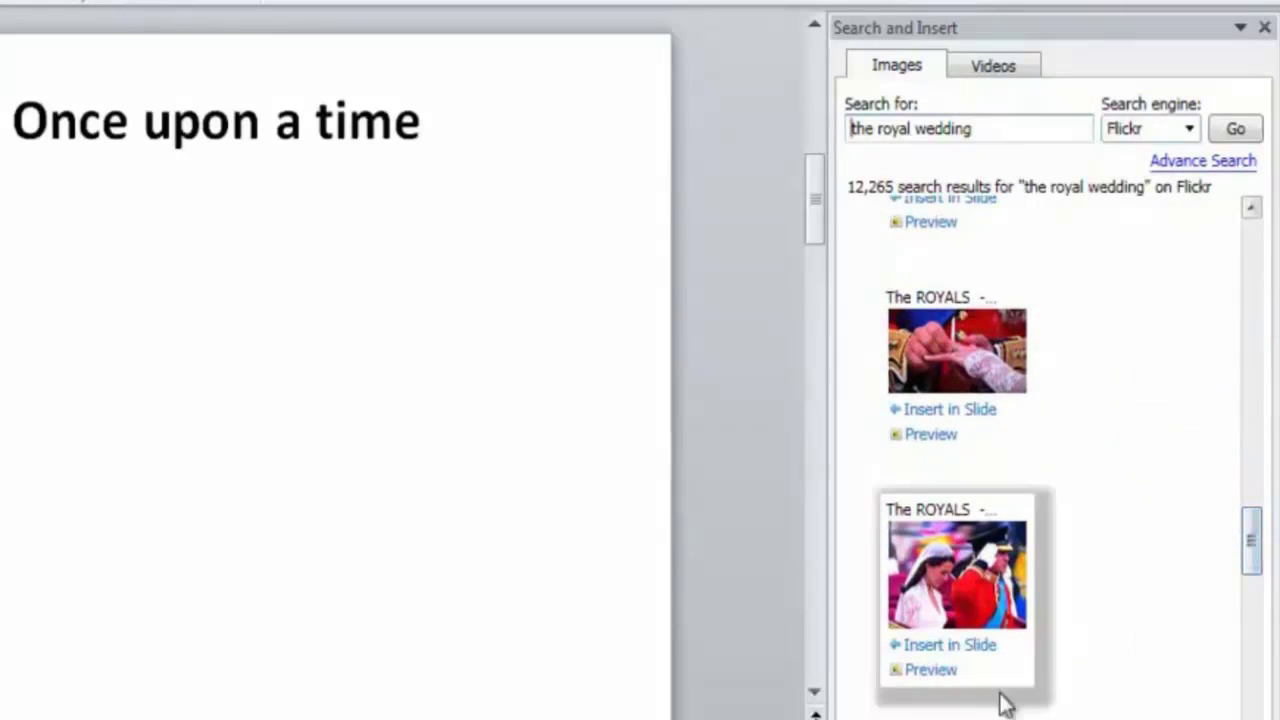
left_click(950, 645)
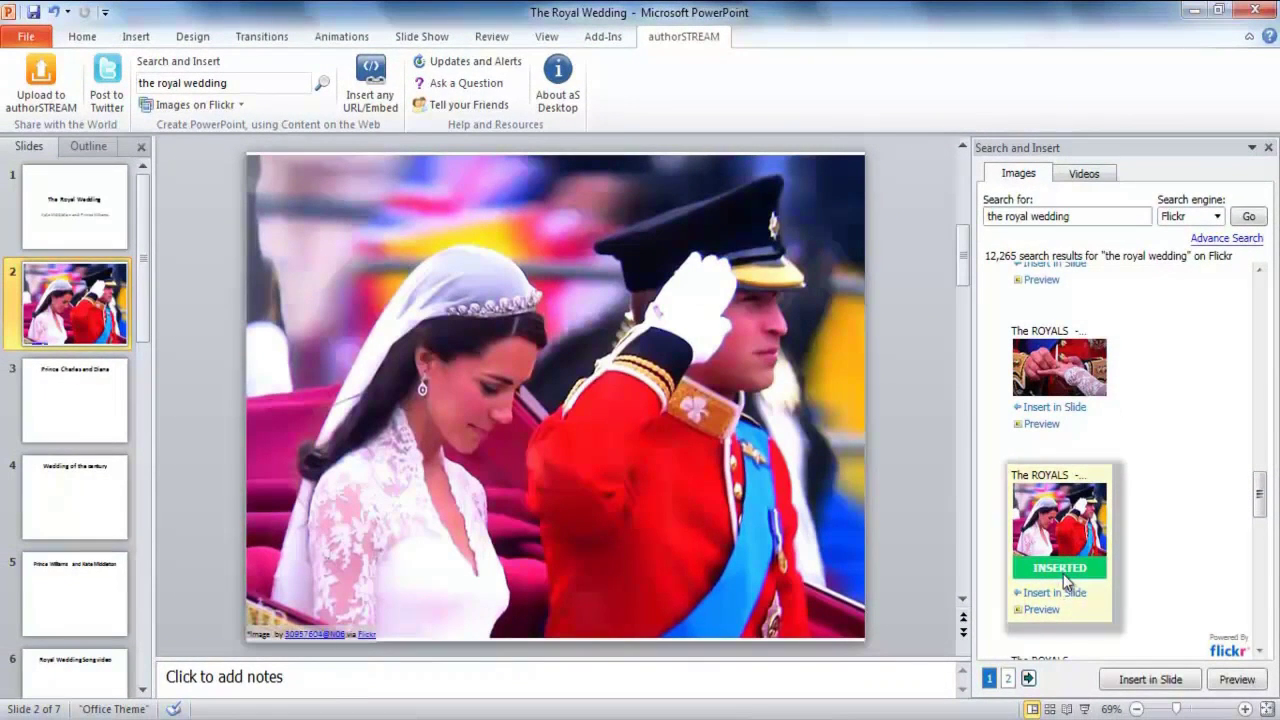
Shrink the inserted wedding picture and place it centred below the "Once upon a time" title
left_click(828, 534)
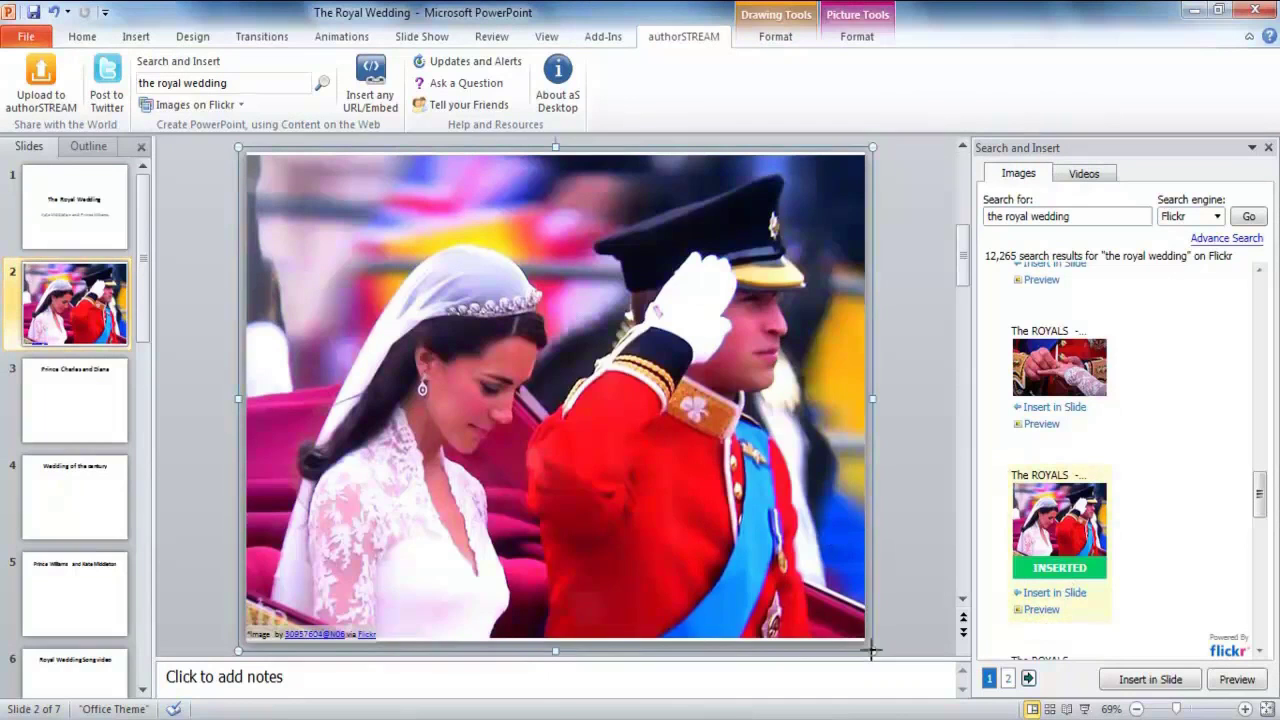
left_click_drag(871, 650, 764, 513)
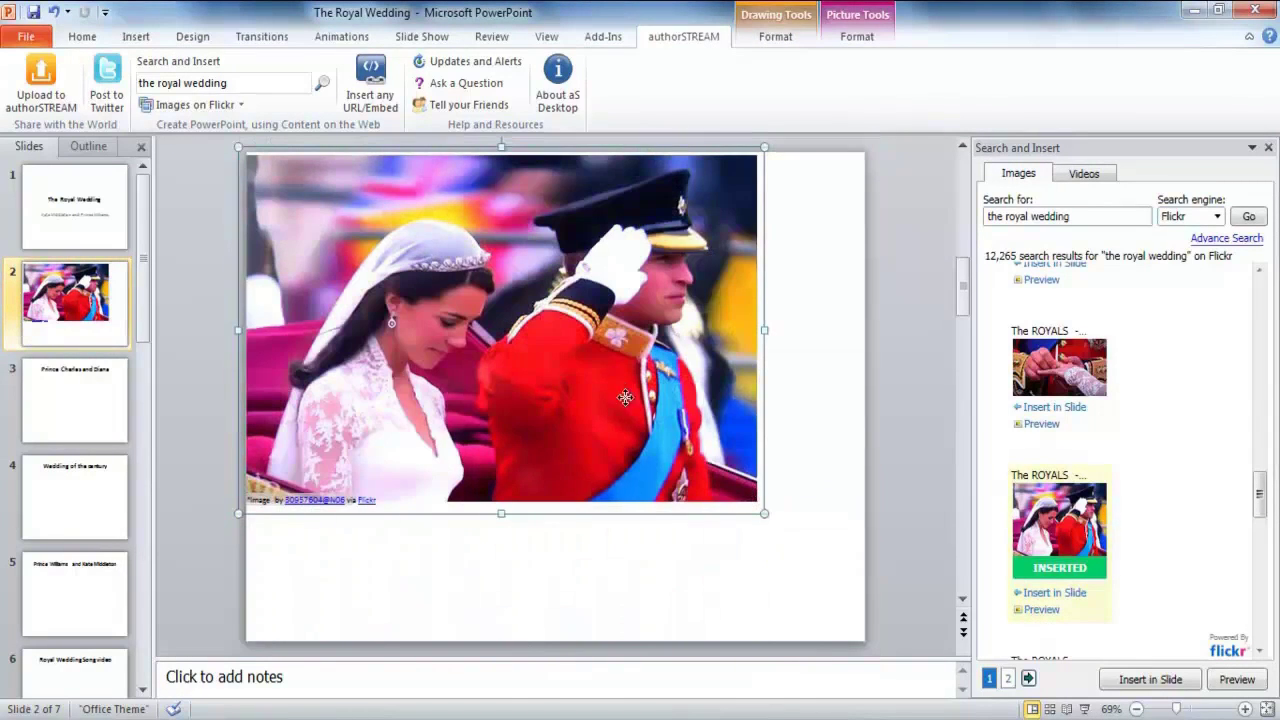
left_click_drag(625, 398, 680, 488)
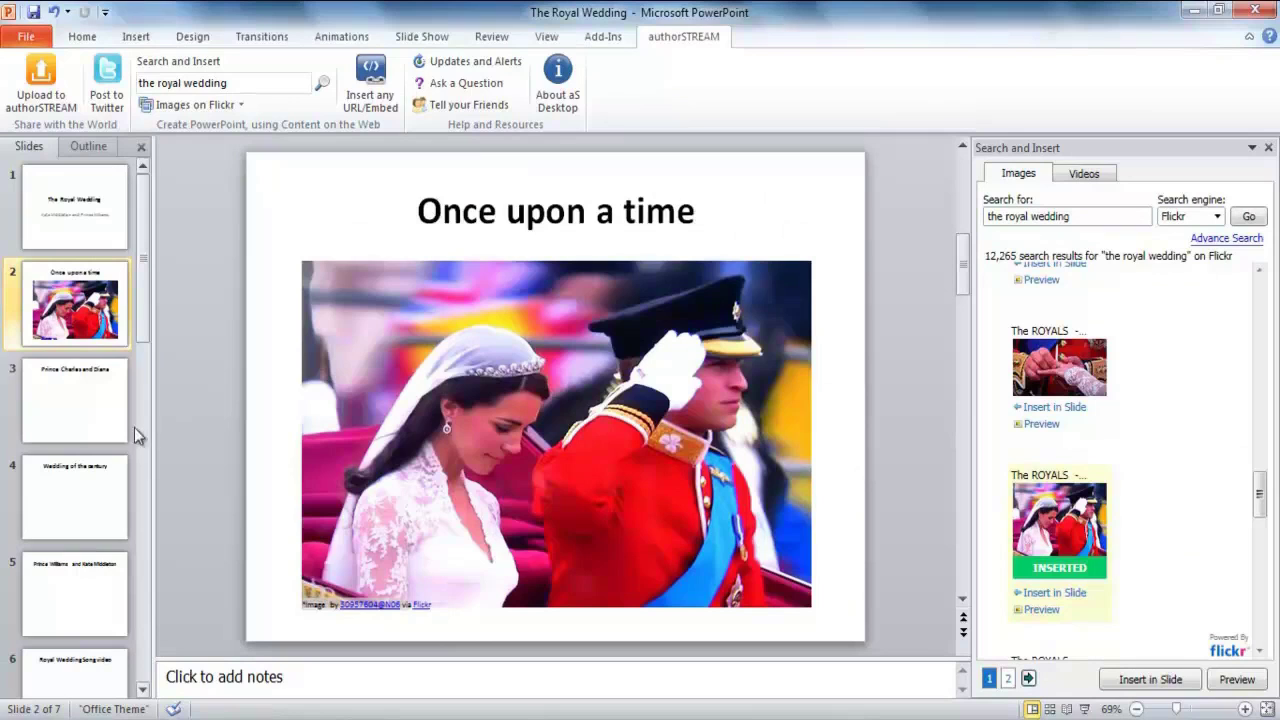
Go to the "Wedding of the century" slide and browse YouTube videos for "royal wedding"
left_click(88, 484)
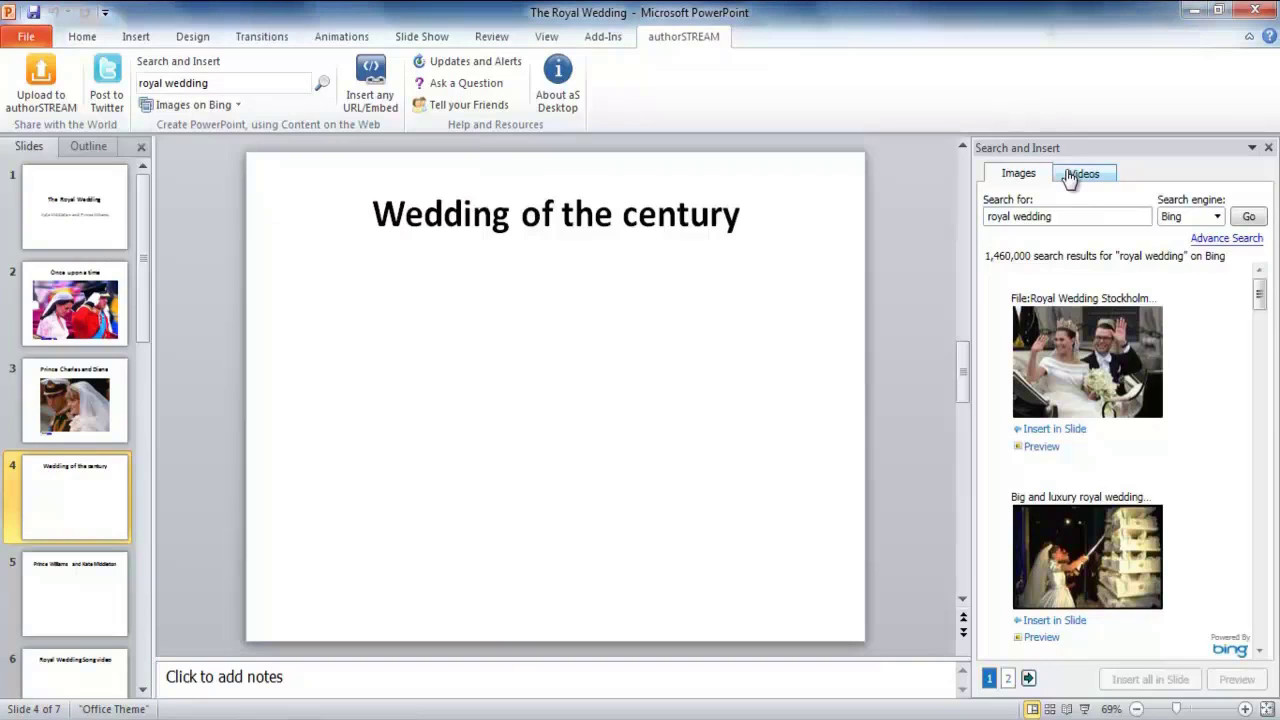
left_click(1070, 176)
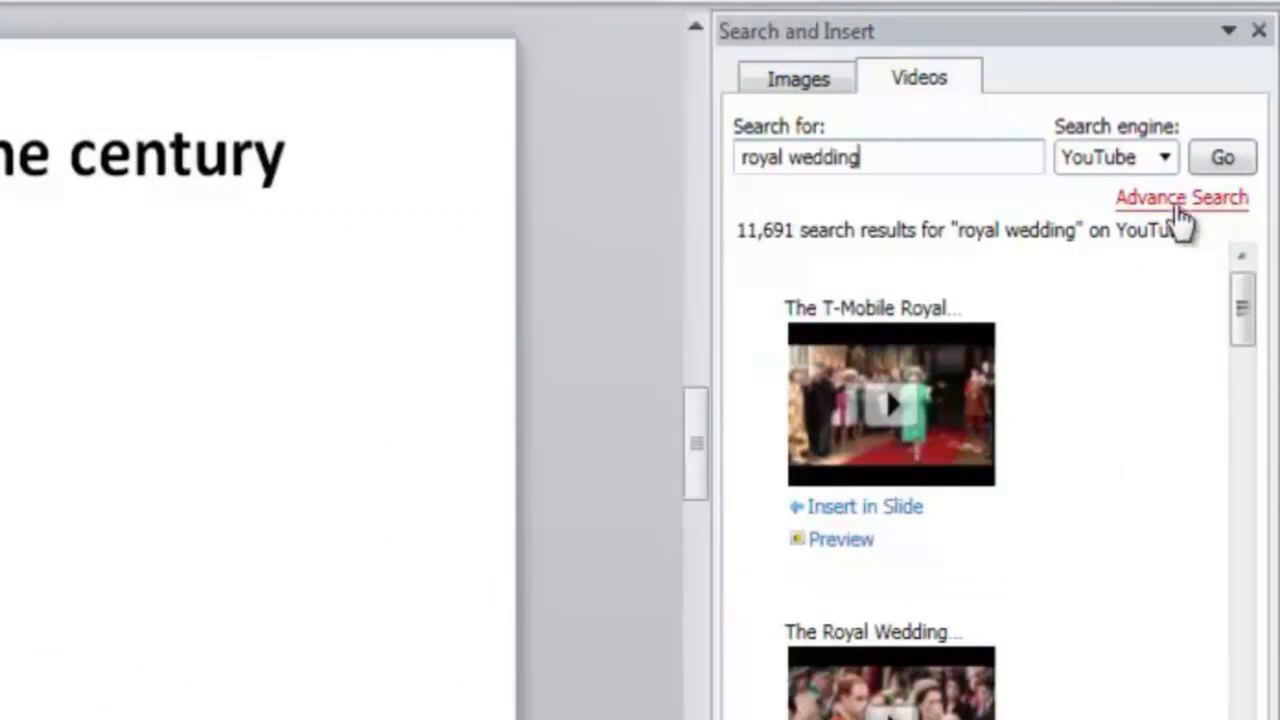
left_click(1166, 160)
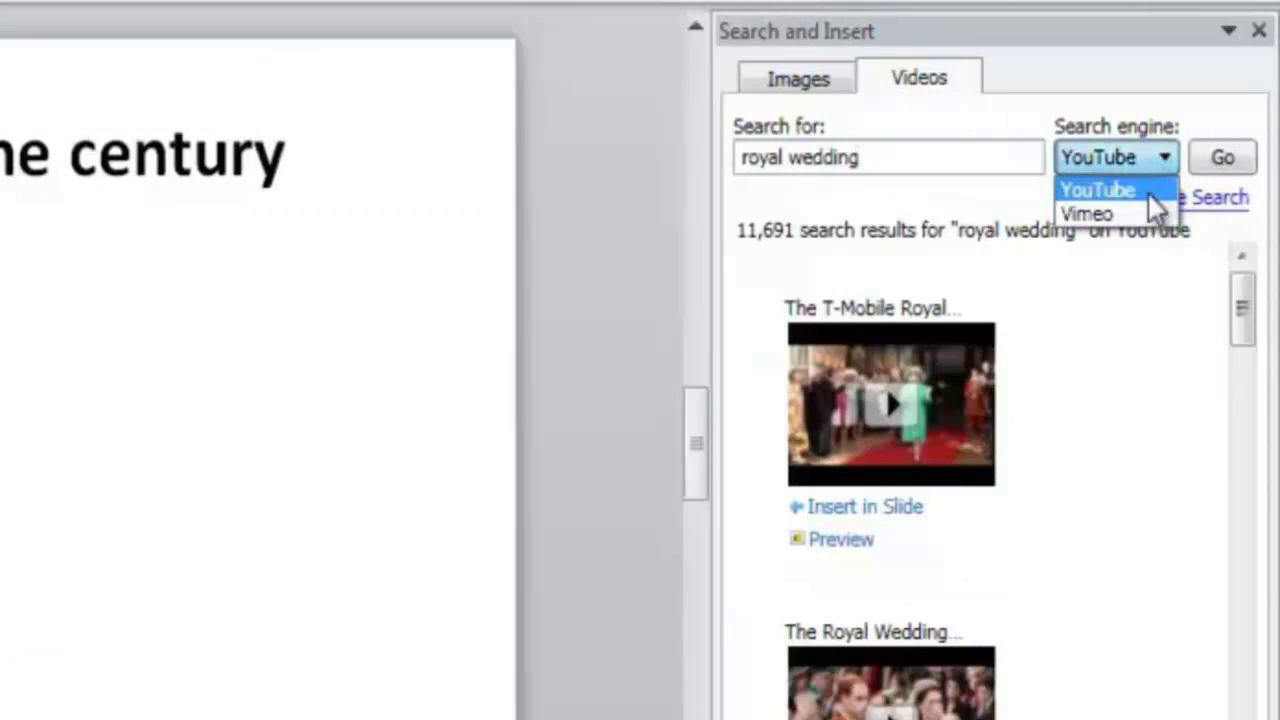
left_click(1115, 316)
left_click_drag(1230, 322, 1240, 428)
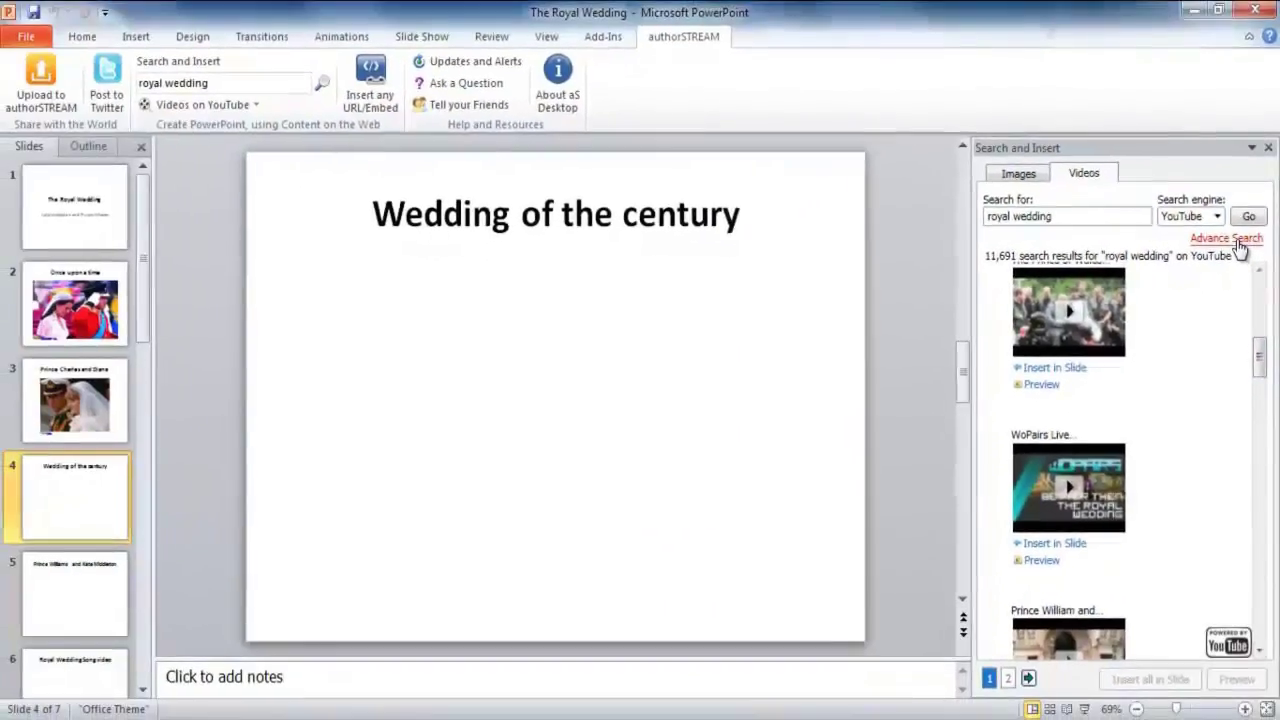
In the advanced search, sort the YouTube videos by rating, and list the Vimeo videos by most played
left_click(1238, 241)
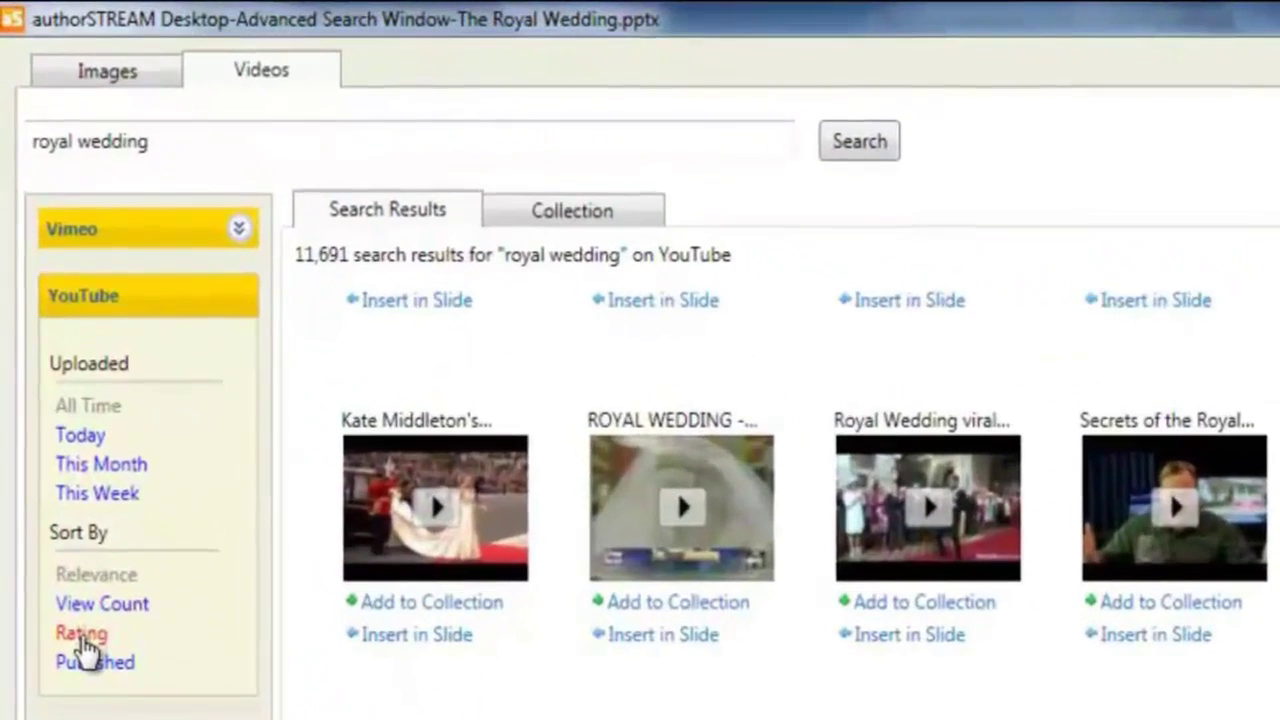
left_click(49, 385)
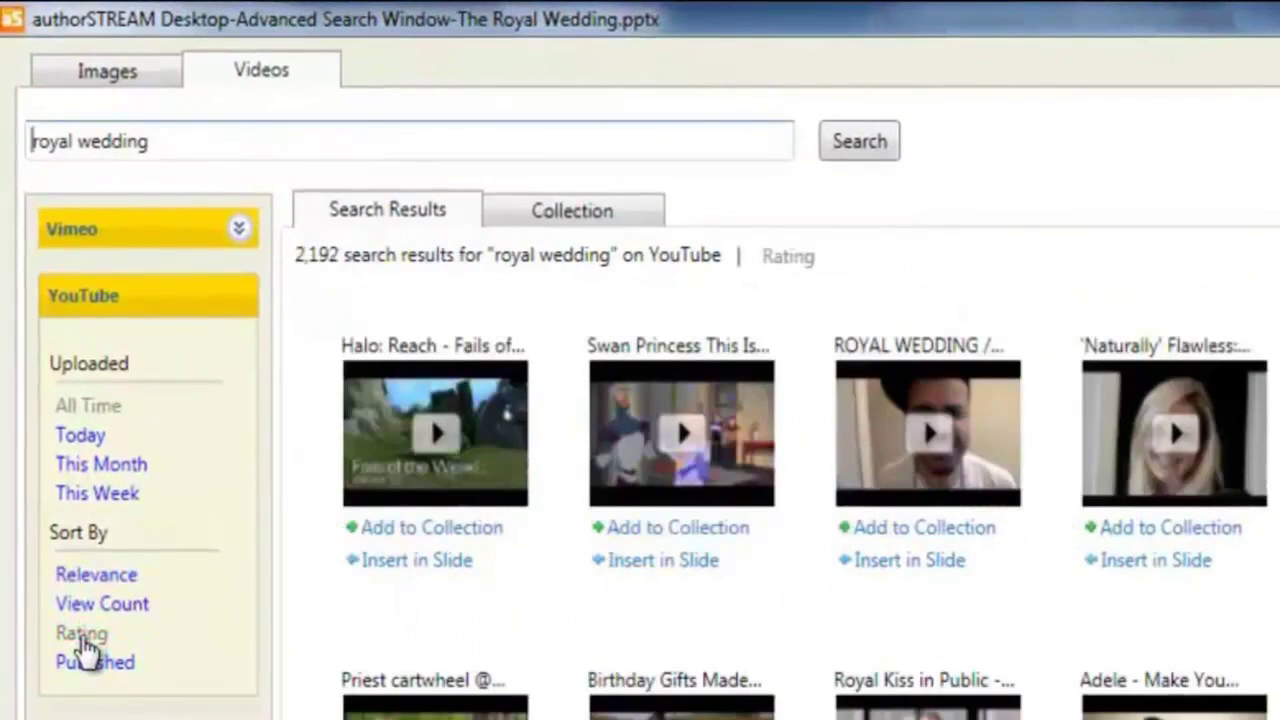
left_click(167, 229)
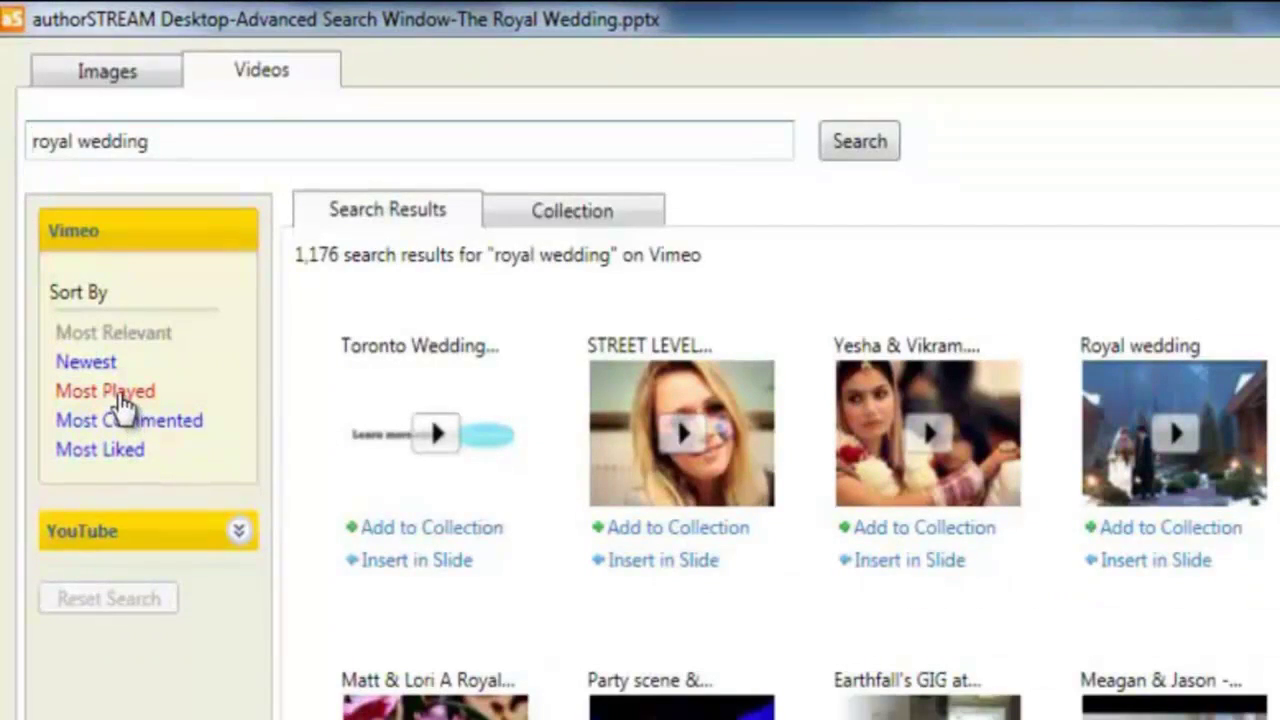
left_click(124, 400)
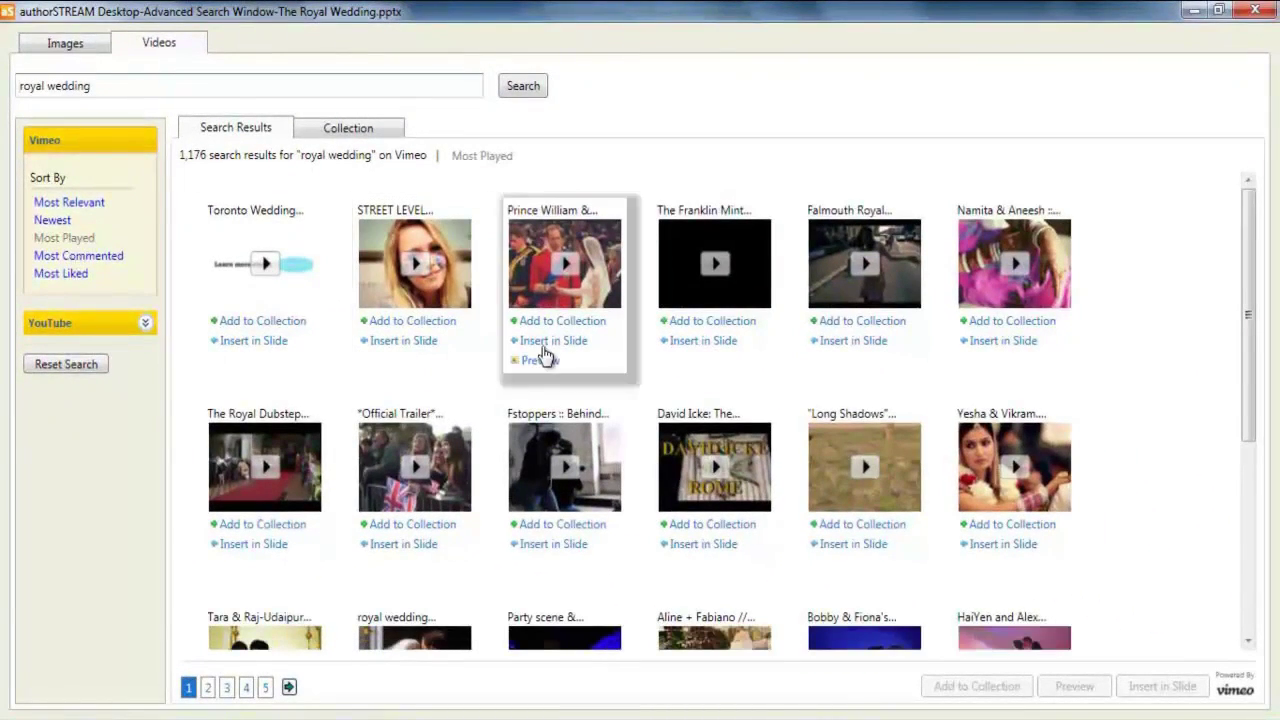
Preview the Vimeo video "Prince William & Catherine Royal Wedding Highlight", insert it with attribution, and check the slide in the slide show
left_click(544, 366)
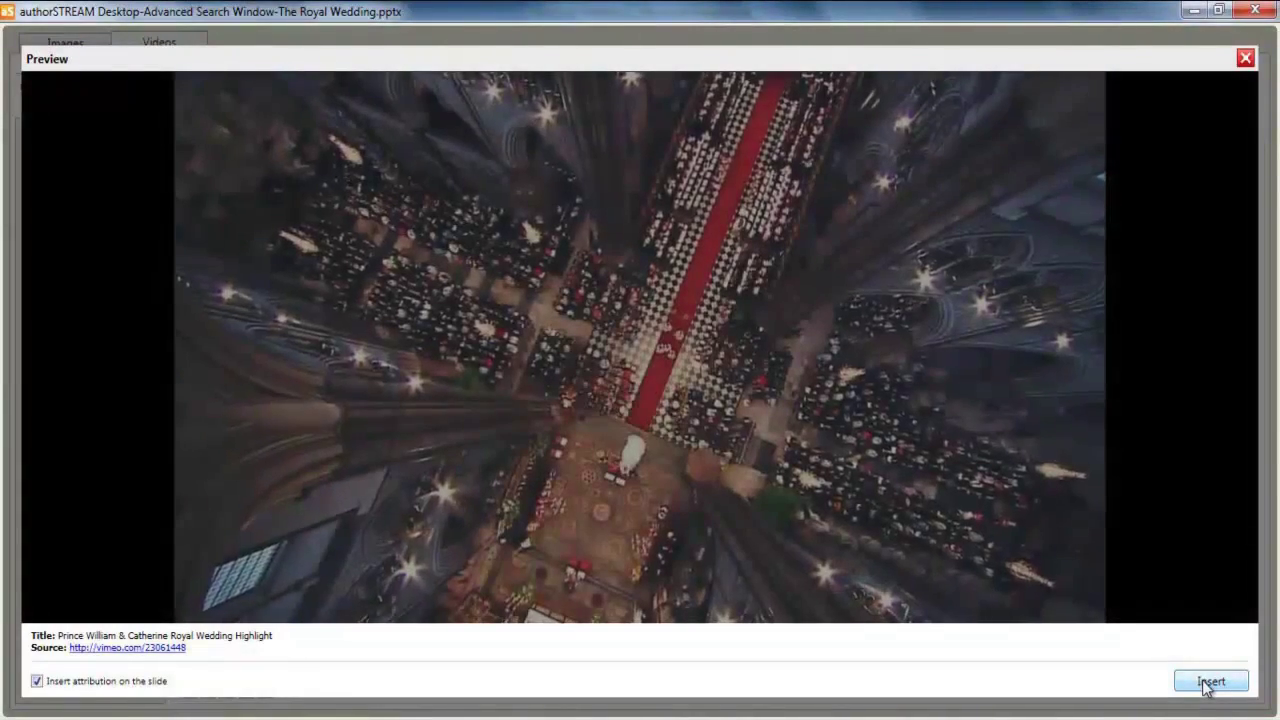
left_click(1210, 682)
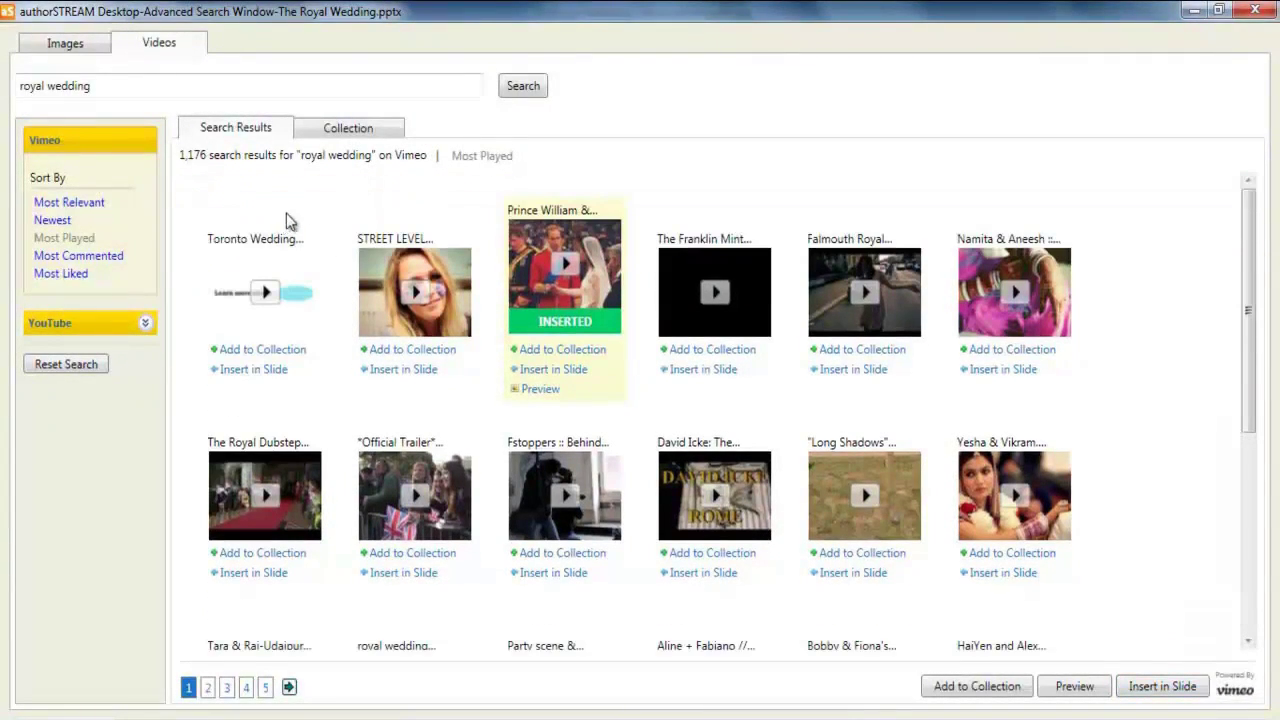
left_click(1250, 14)
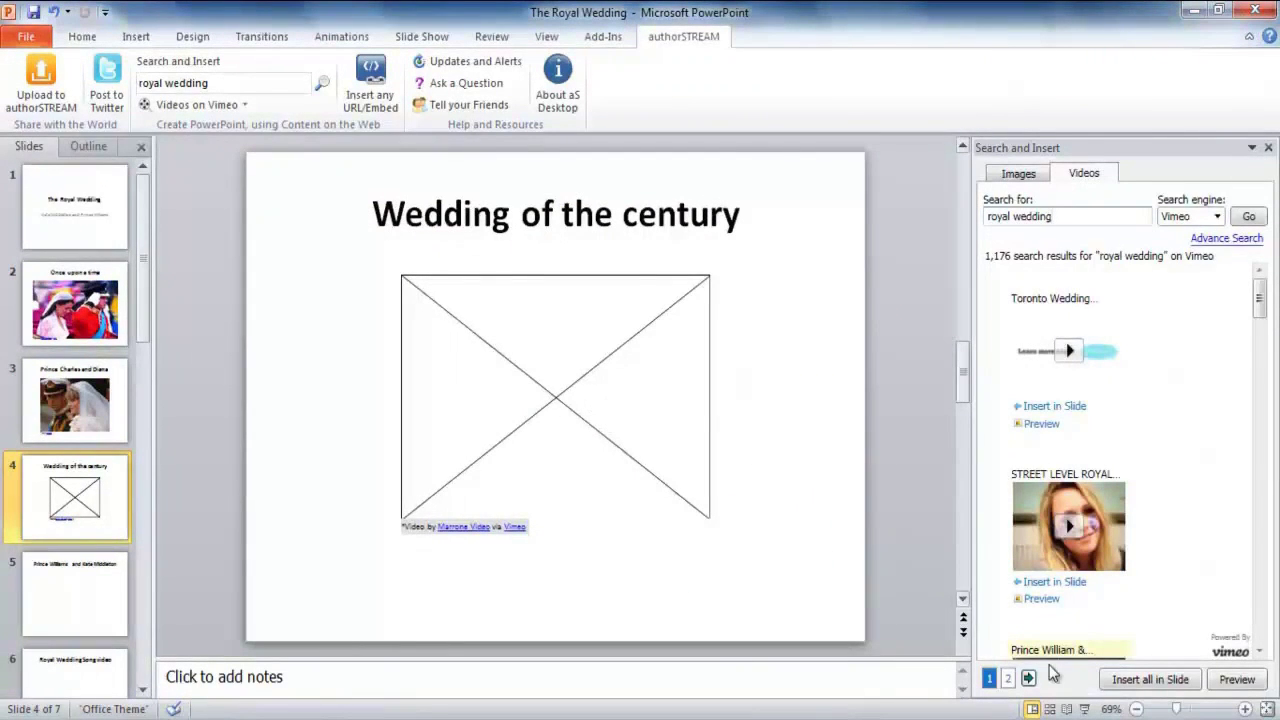
left_click(1085, 709)
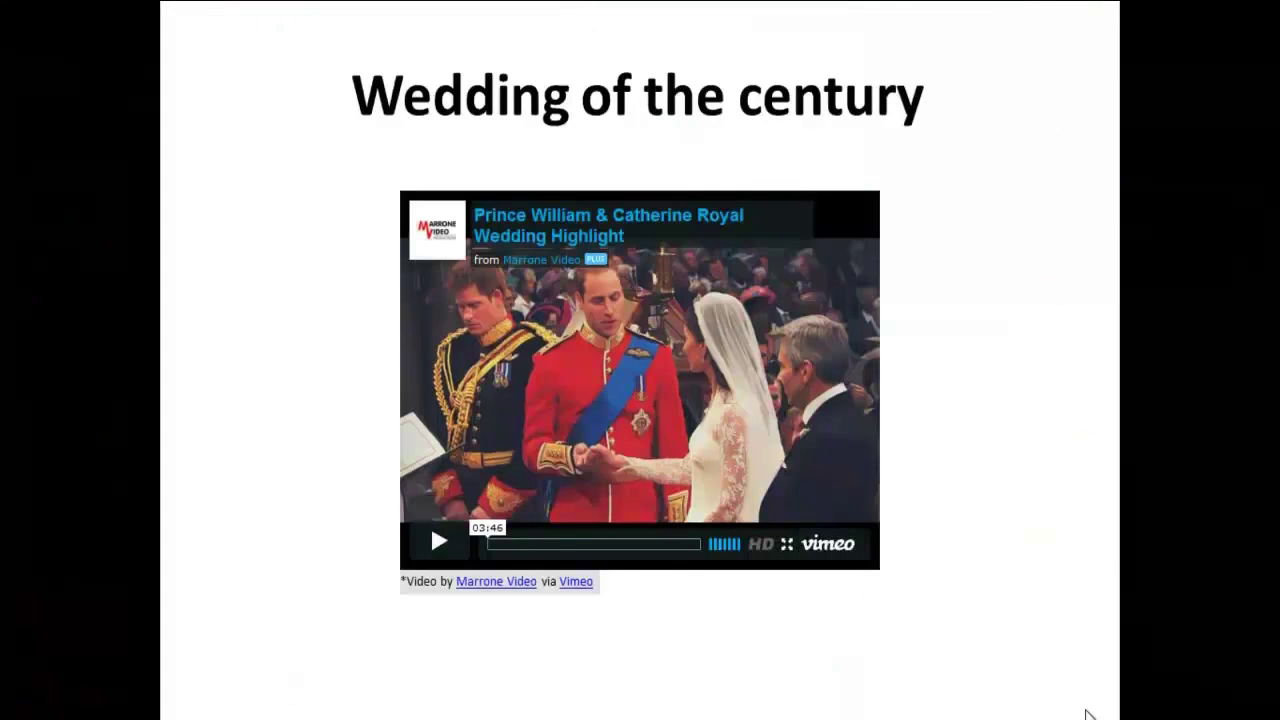
key("Escape")
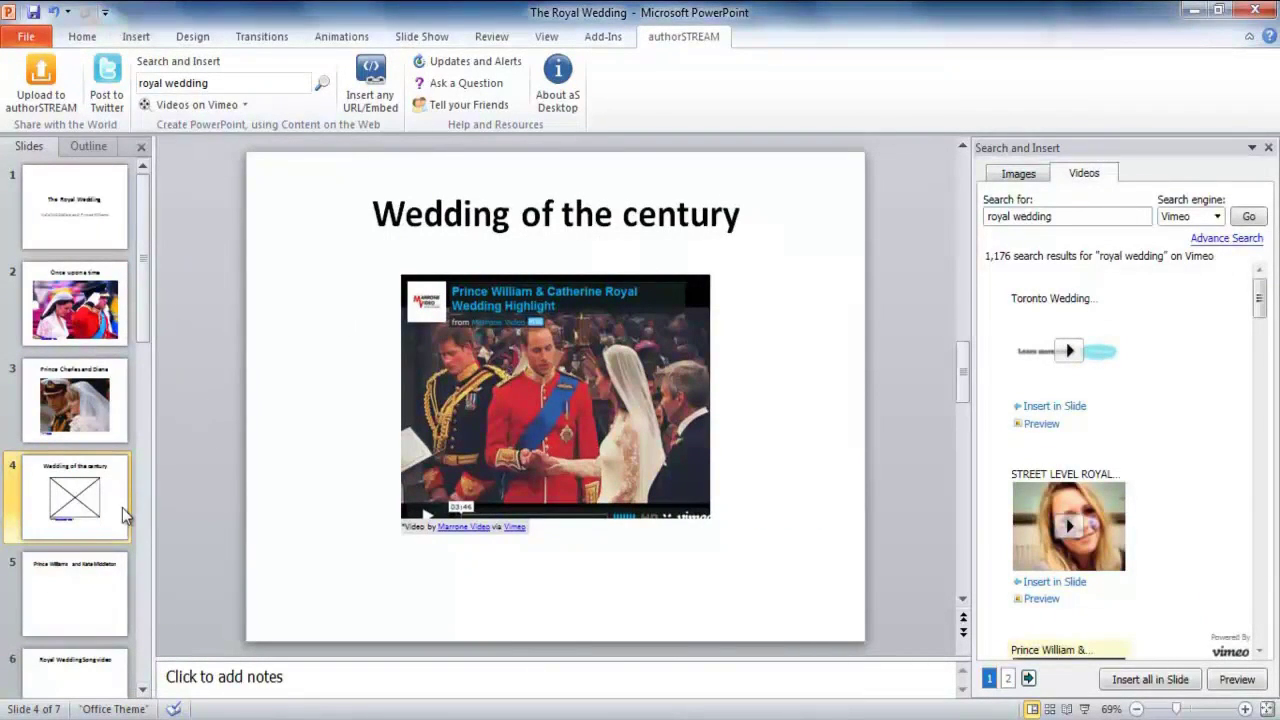
For the "Prince Williams and Kate Middleton" slide, search Bing images for "kate and williams" and filter the advanced results to large color pictures
left_click(70, 596)
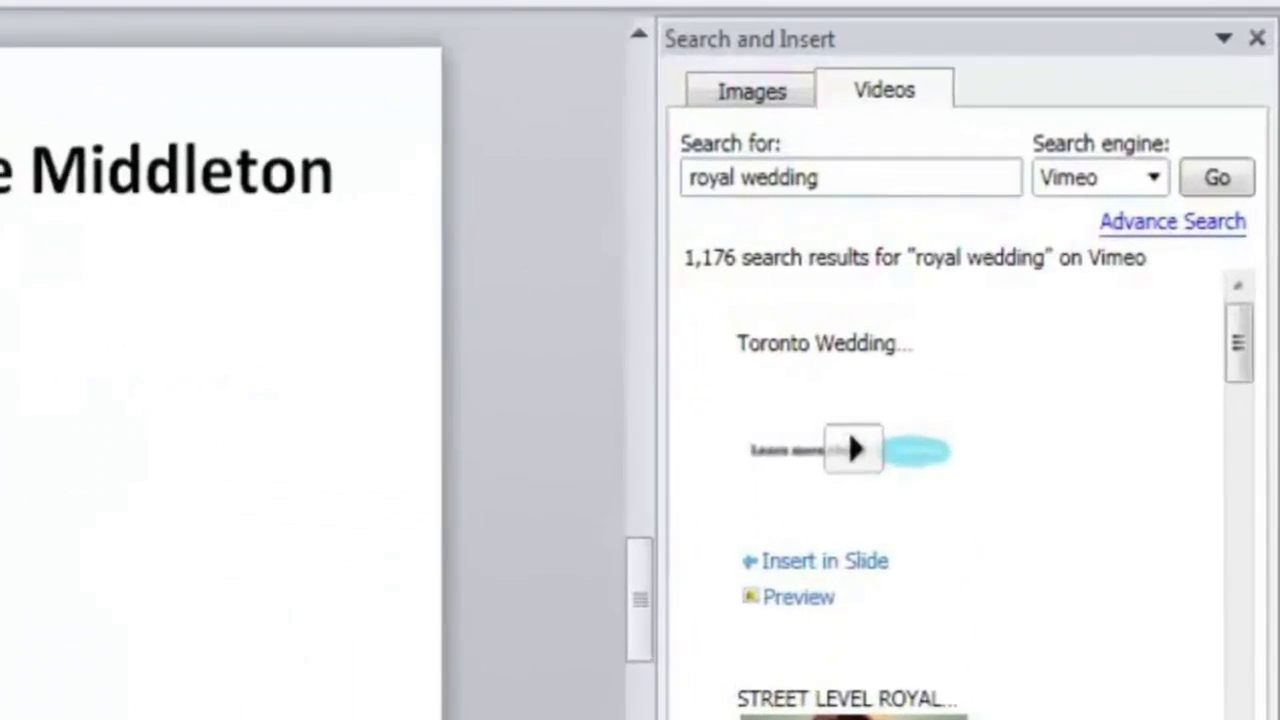
left_click(1018, 173)
left_click(1088, 214)
type("kate and williams")
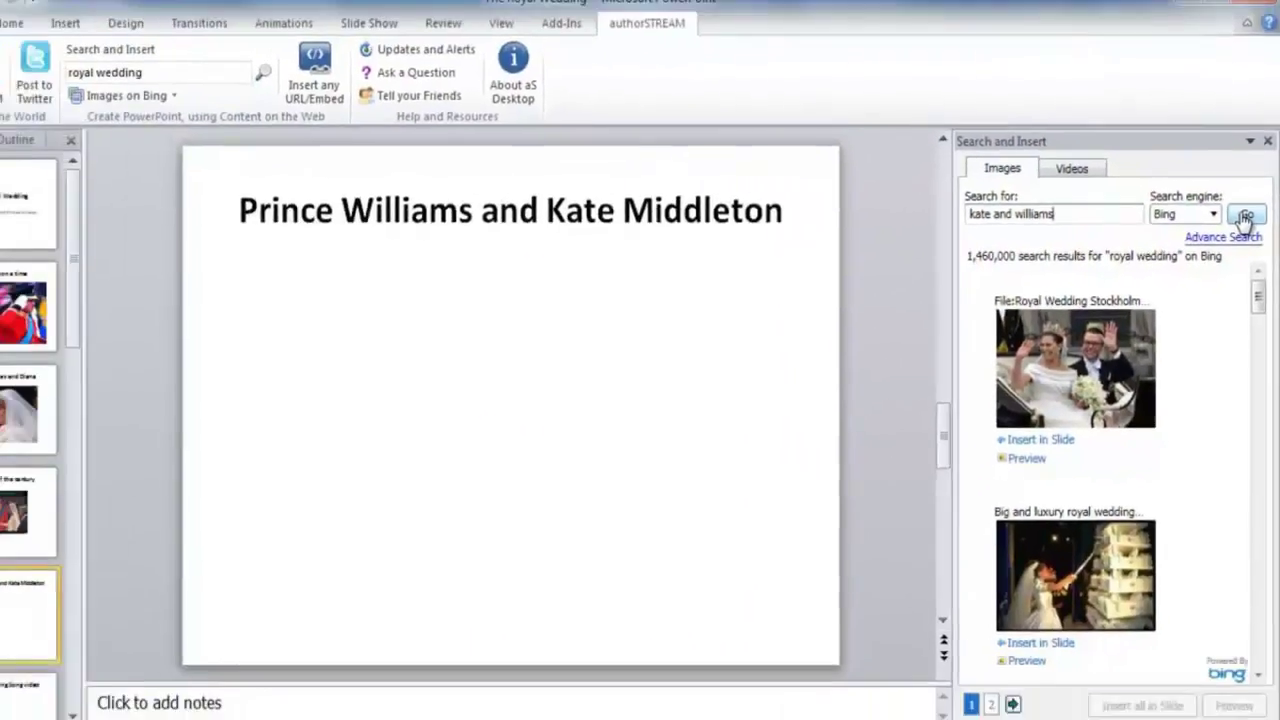
left_click(1213, 176)
left_click(85, 399)
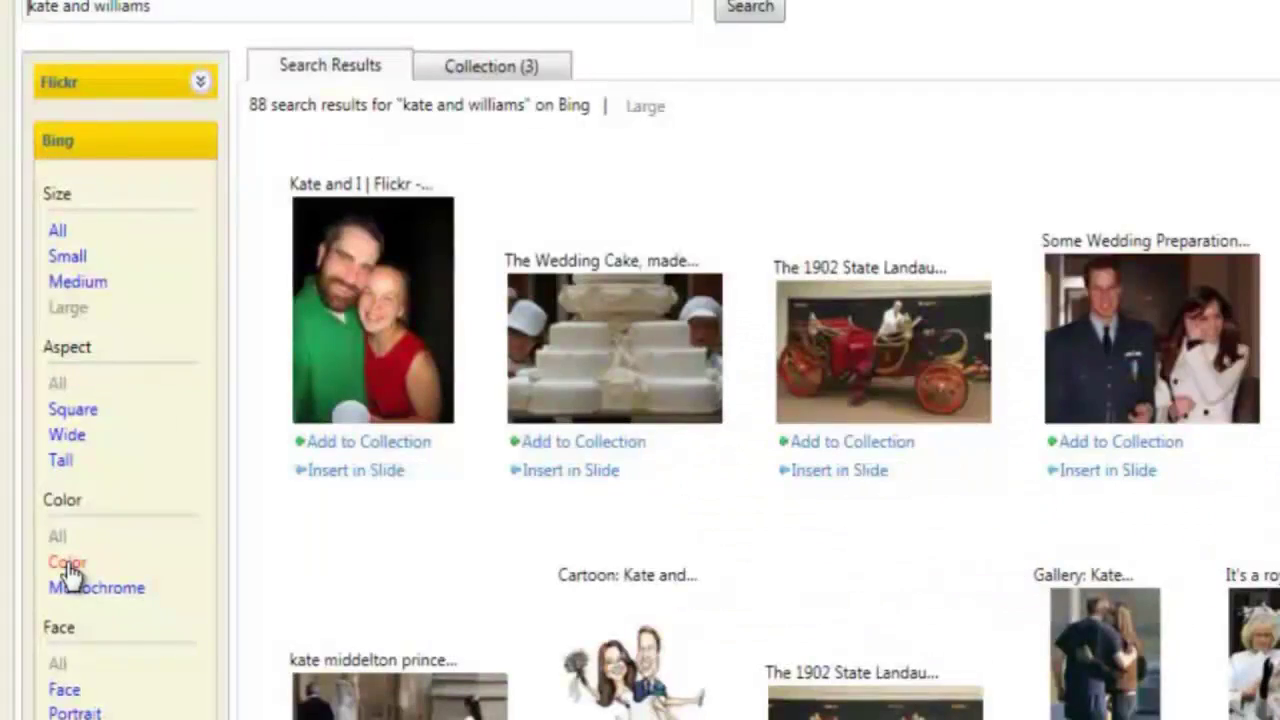
left_click(67, 564)
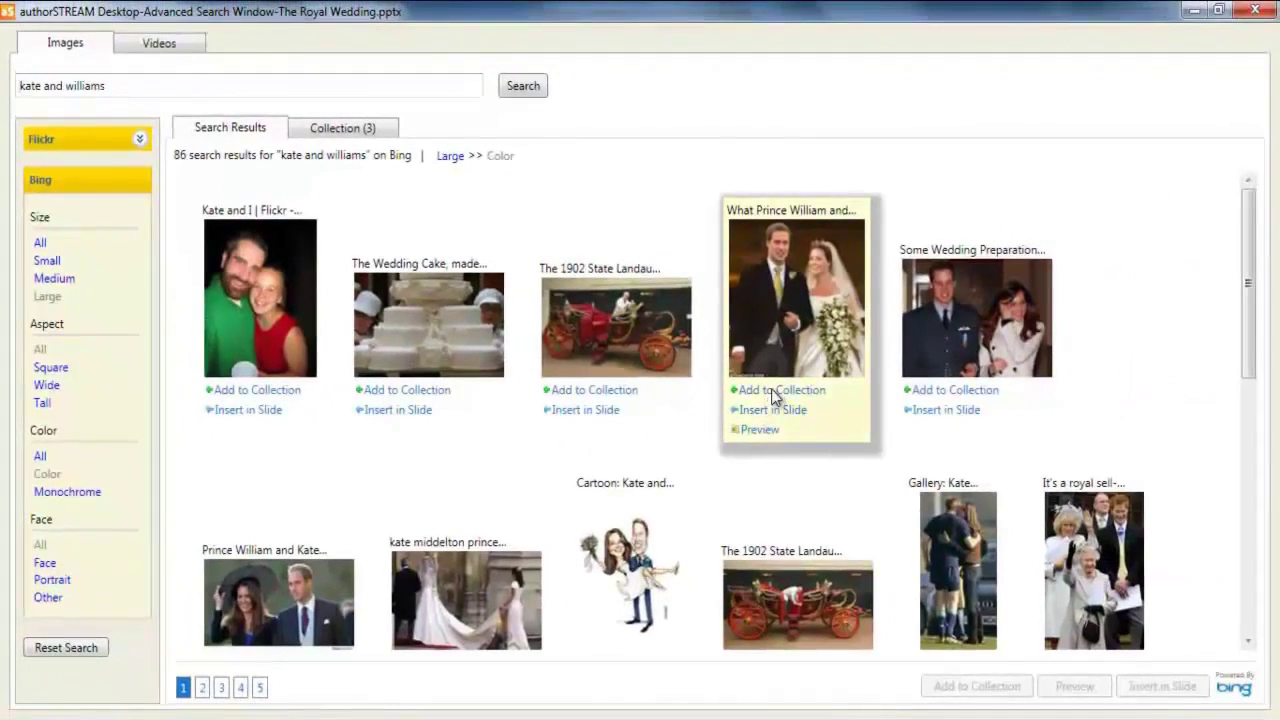
Add six royal couple images from the Bing results to the collection, including both "Kate and William's official..." photos and the balcony kiss
left_click(773, 392)
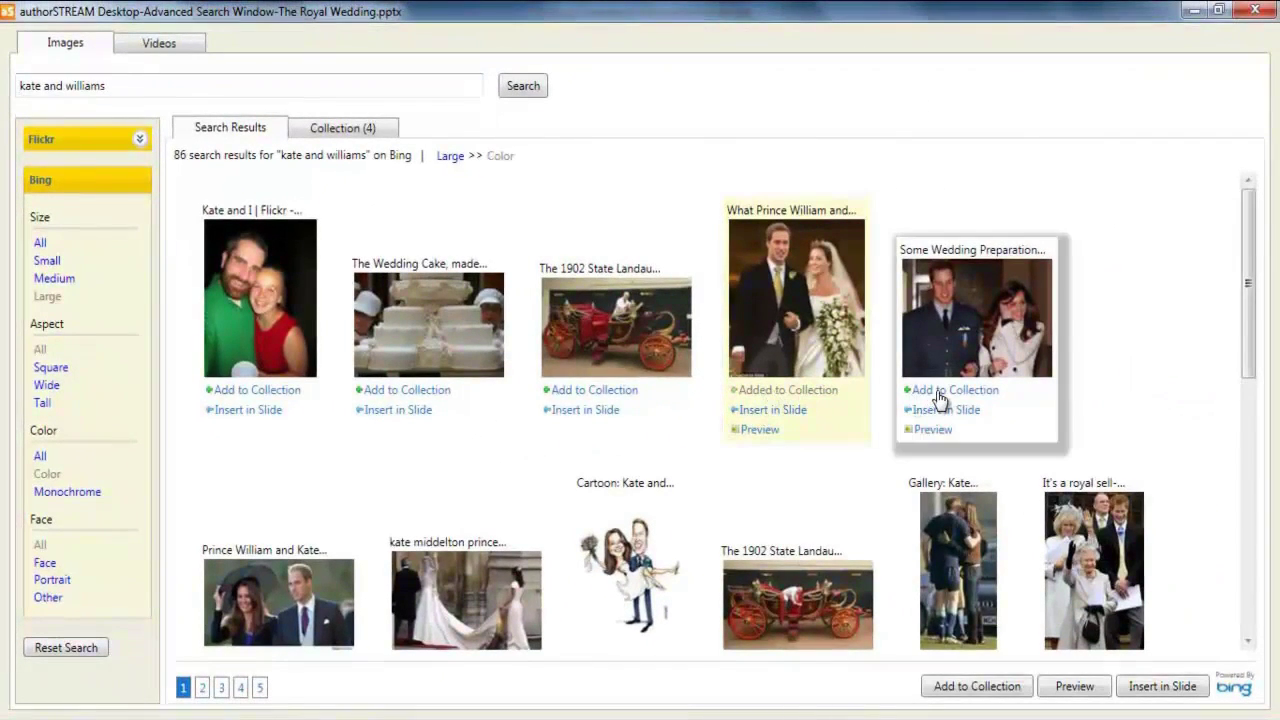
left_click(940, 392)
scroll(1250, 405, "down", 3)
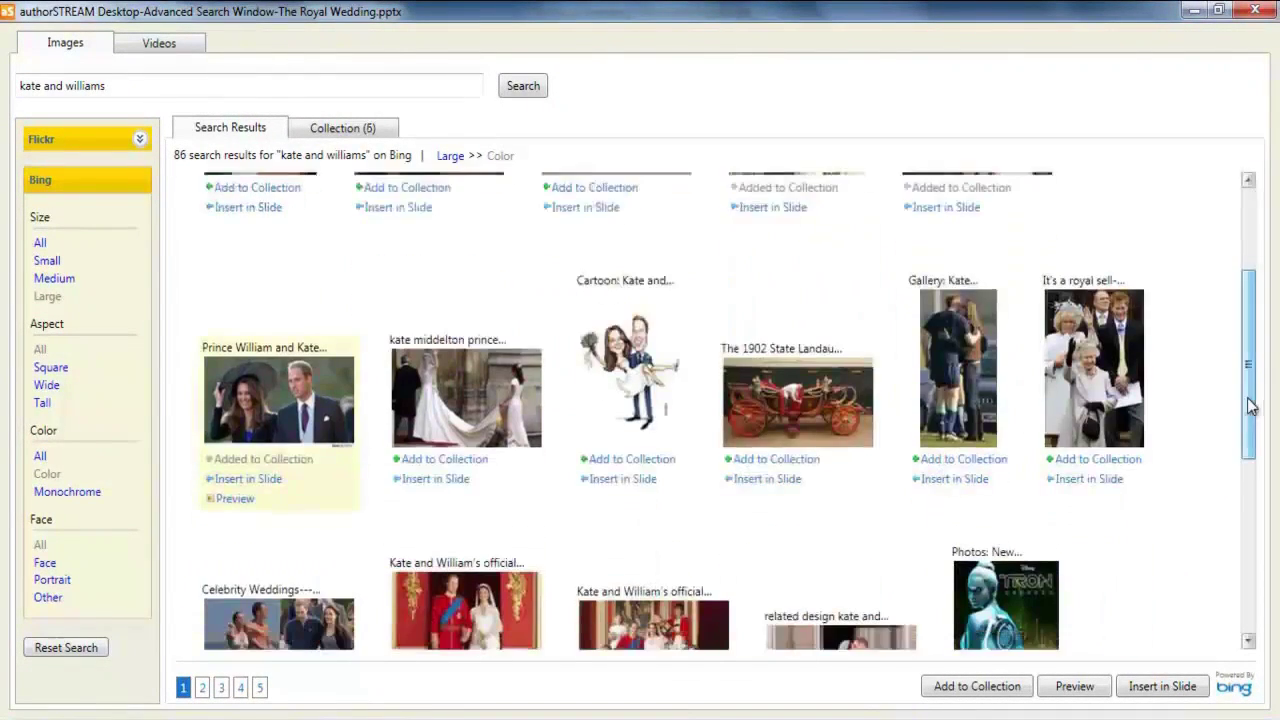
scroll(1250, 405, "down", 3)
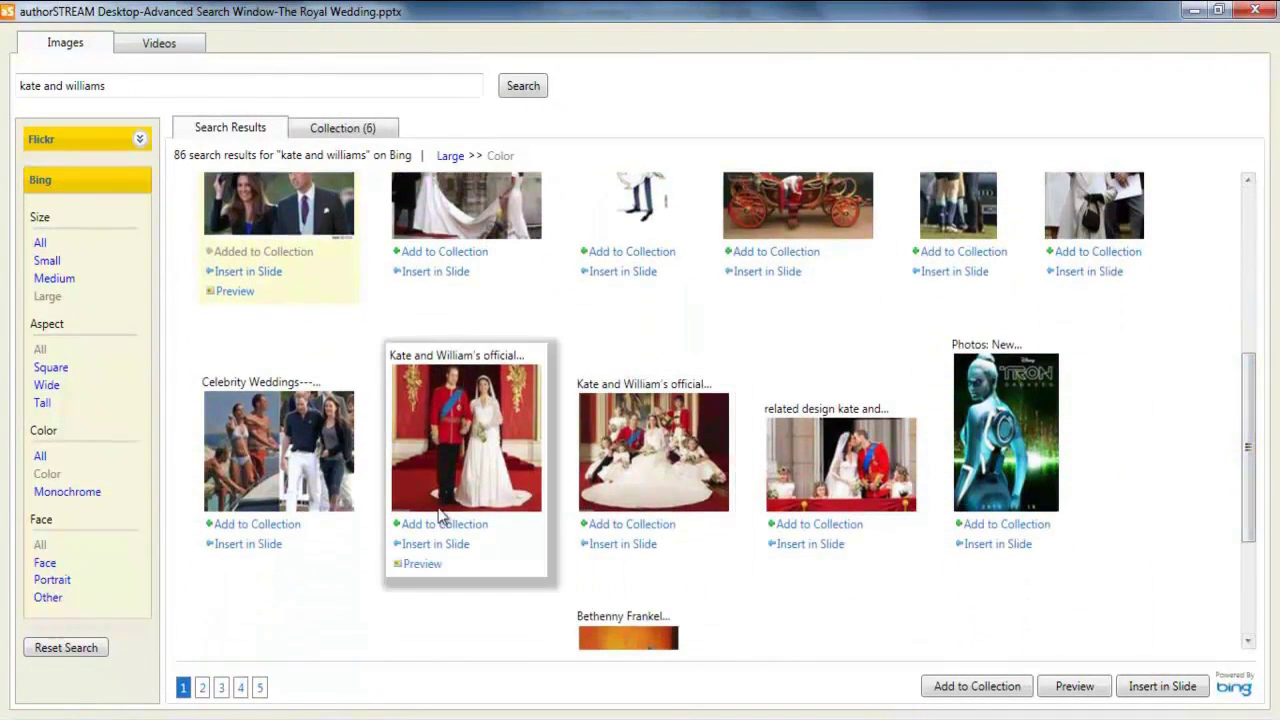
left_click(455, 525)
left_click(603, 530)
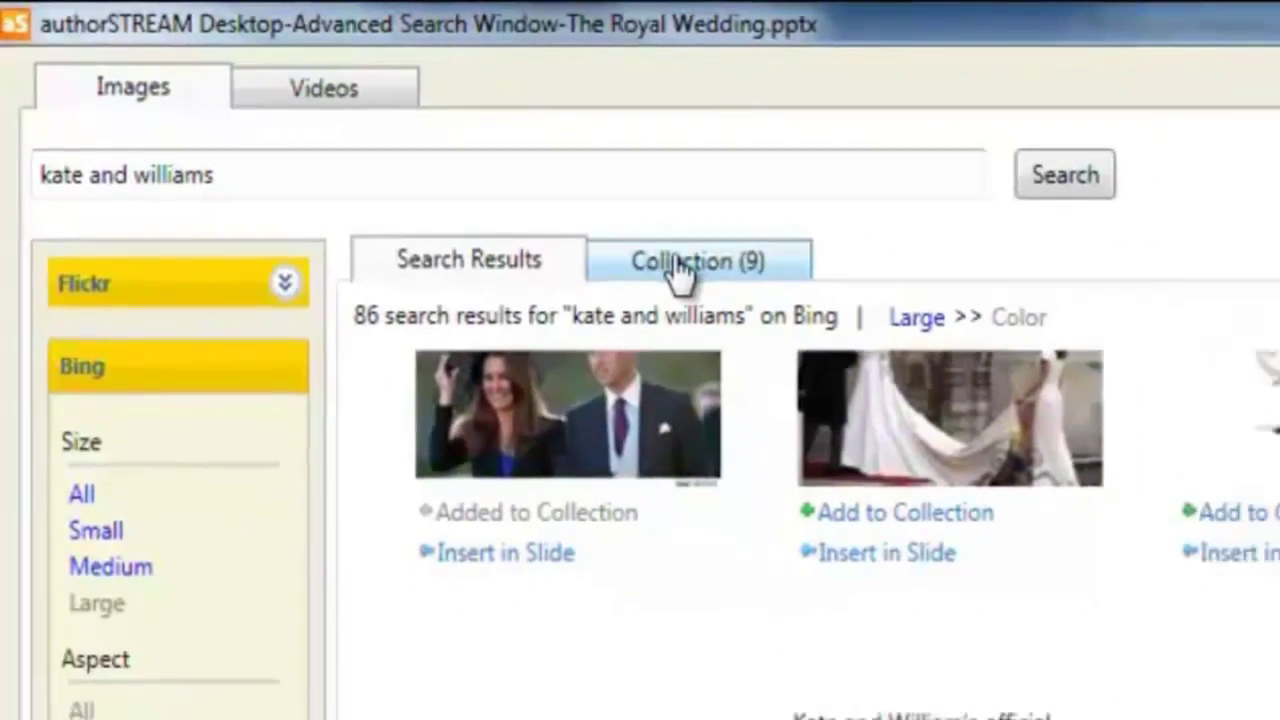
Review the collection and insert the official group photo with the bridal party in the "Prince Williams and Kate Middleton" slide
left_click(760, 300)
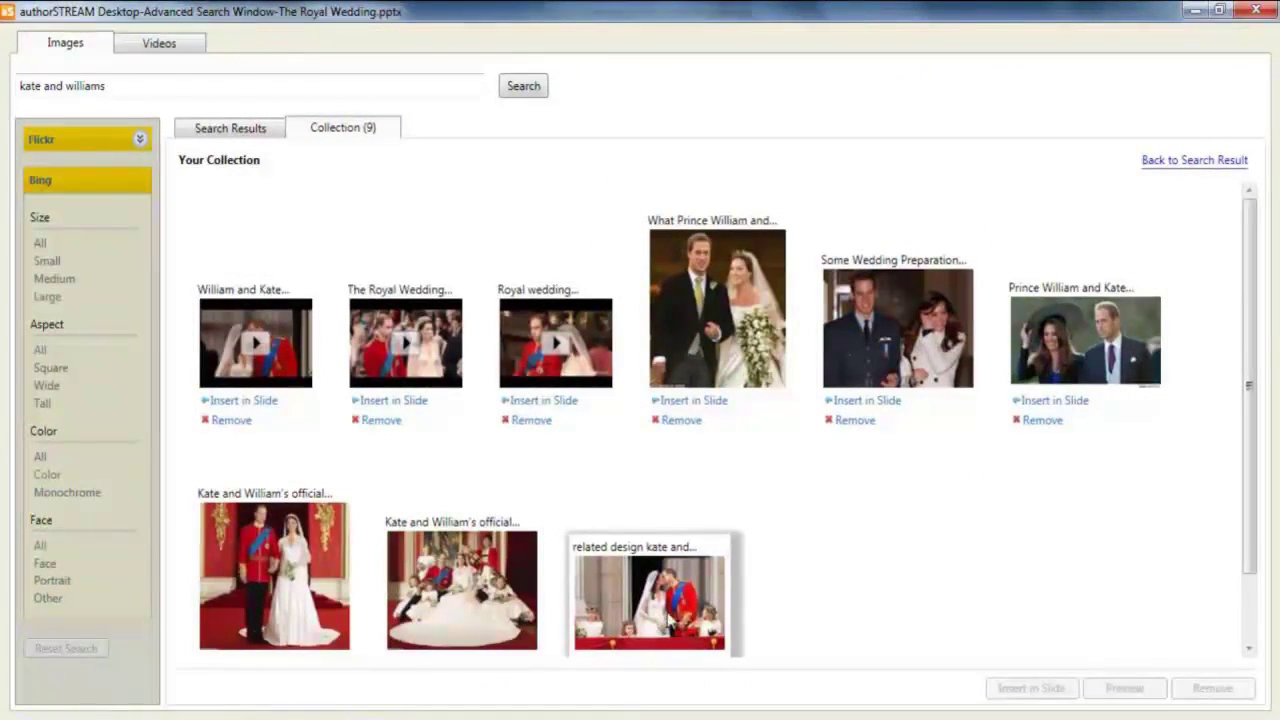
left_click_drag(1245, 403, 1240, 502)
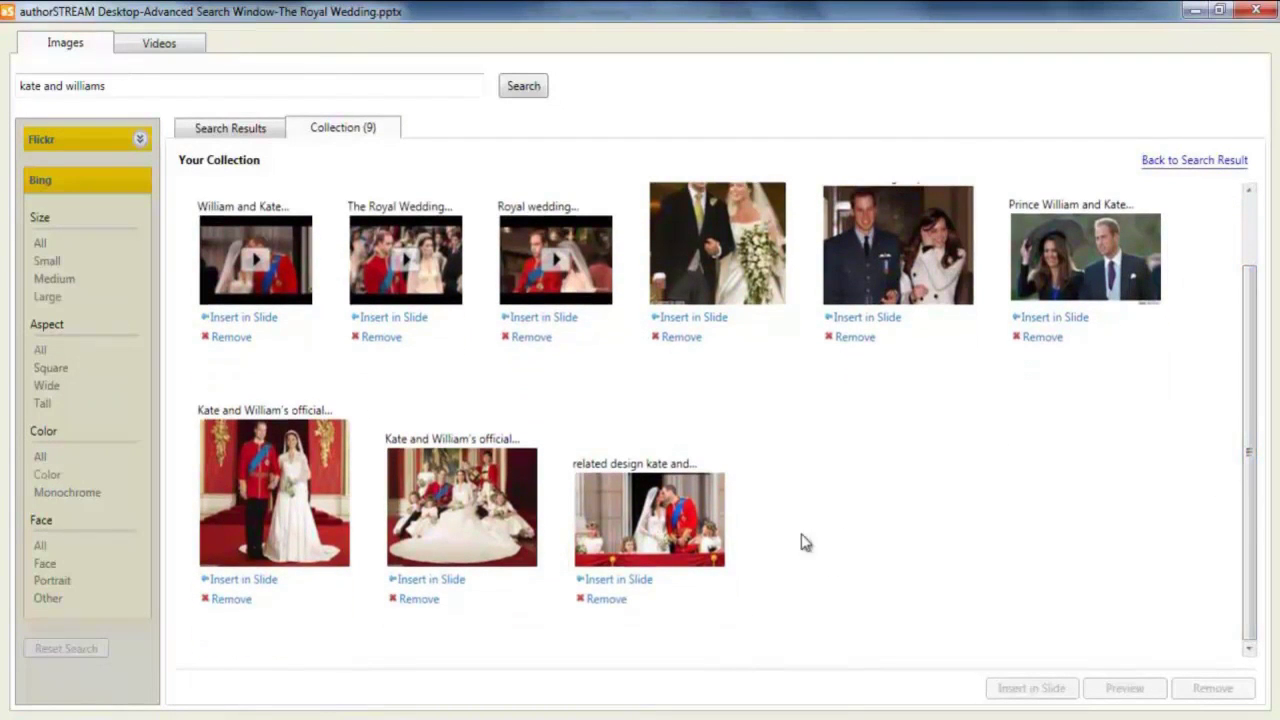
left_click(441, 588)
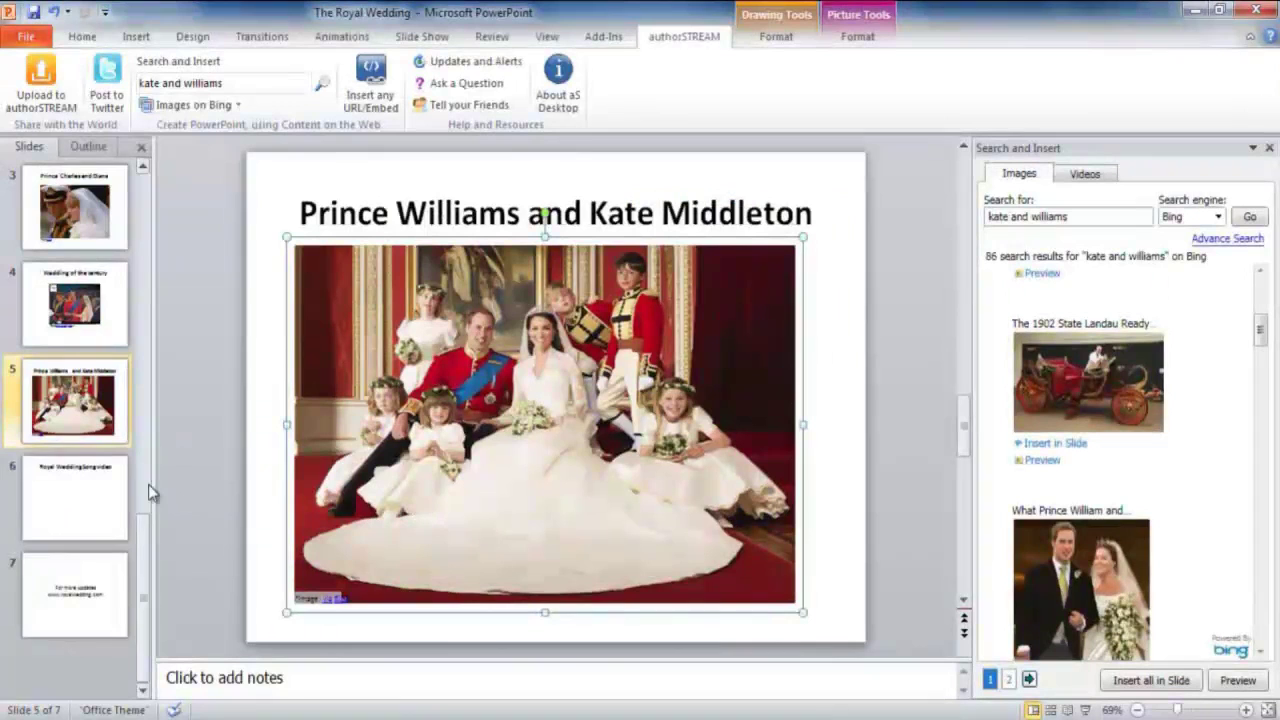
left_click(95, 500)
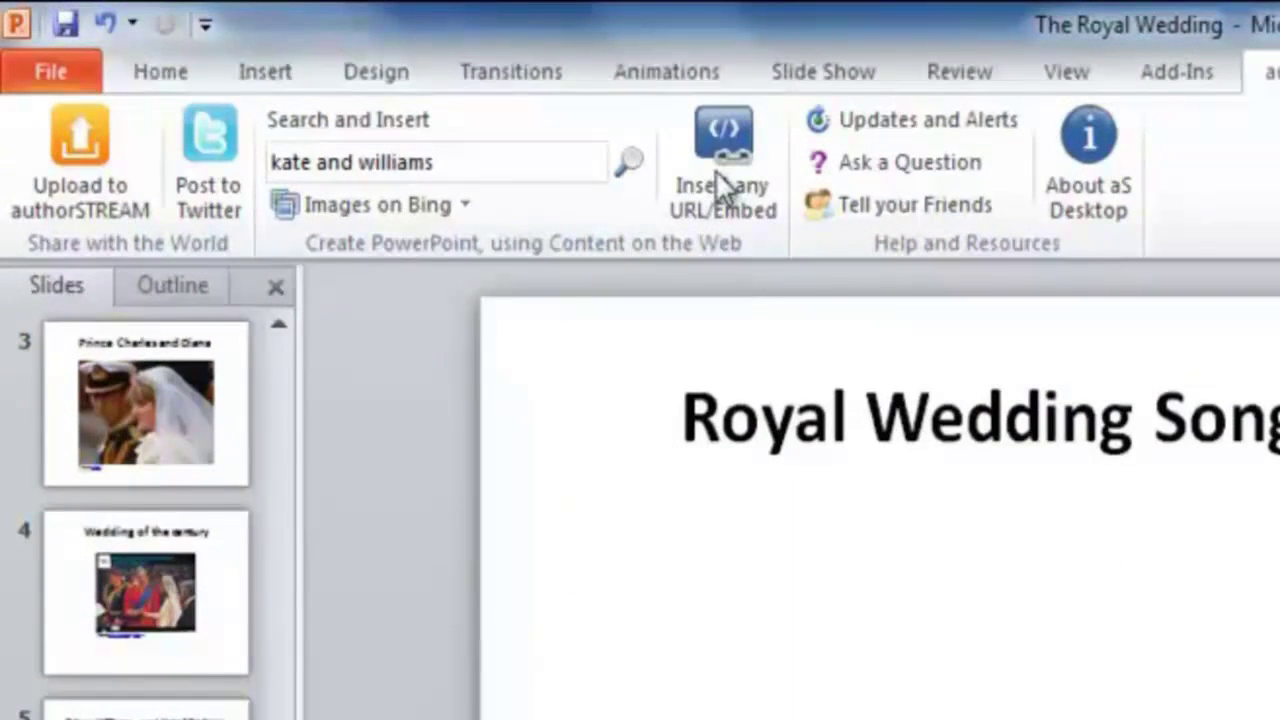
left_click(722, 170)
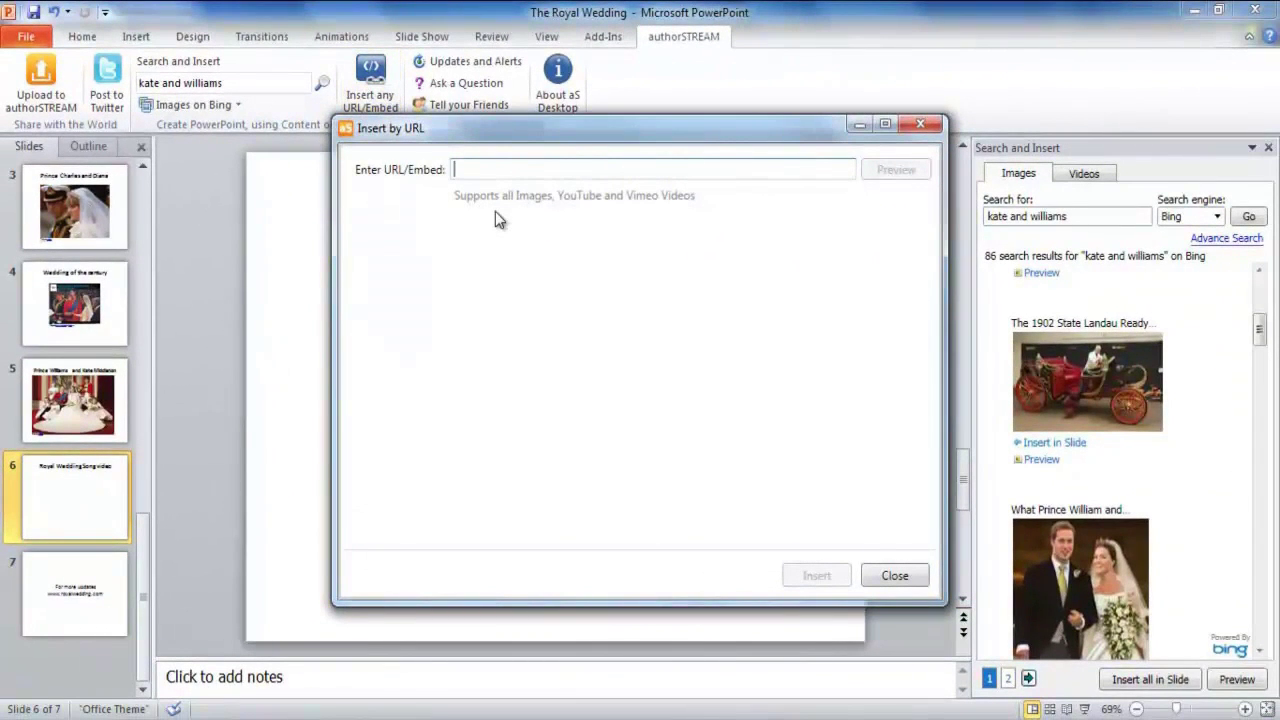
type("http://www.youtube.com/watch?v=45T9u0K5ZBw")
left_click(880, 173)
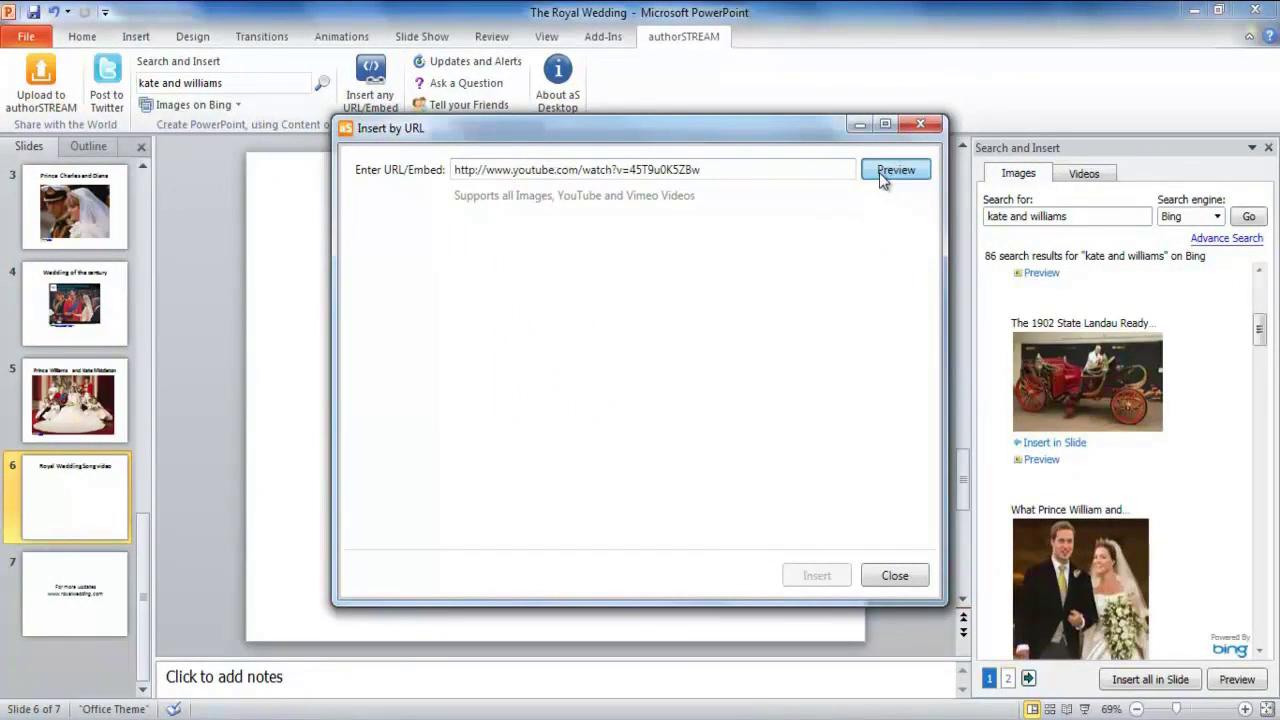
left_click(817, 575)
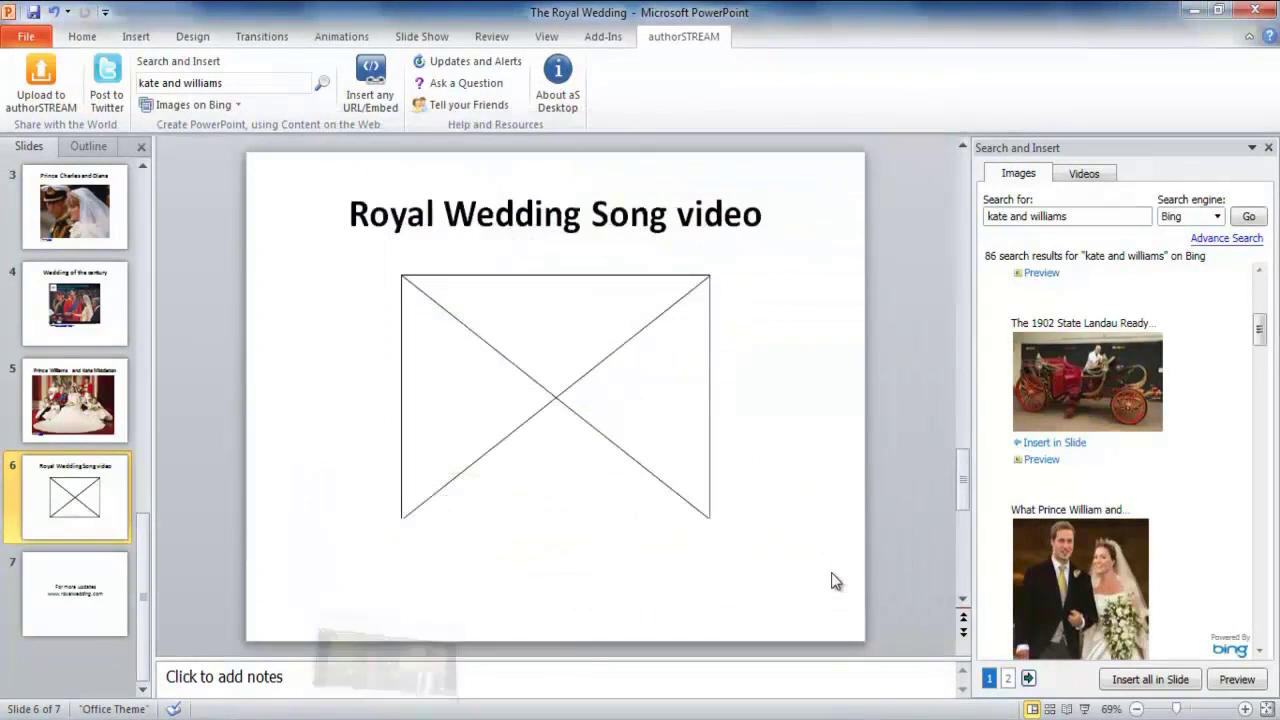
From the last slide, upload "The Royal Wedding" to authorSTREAM with its linked media files, and open its sharing options on the website in Firefox
key("Page_Down")
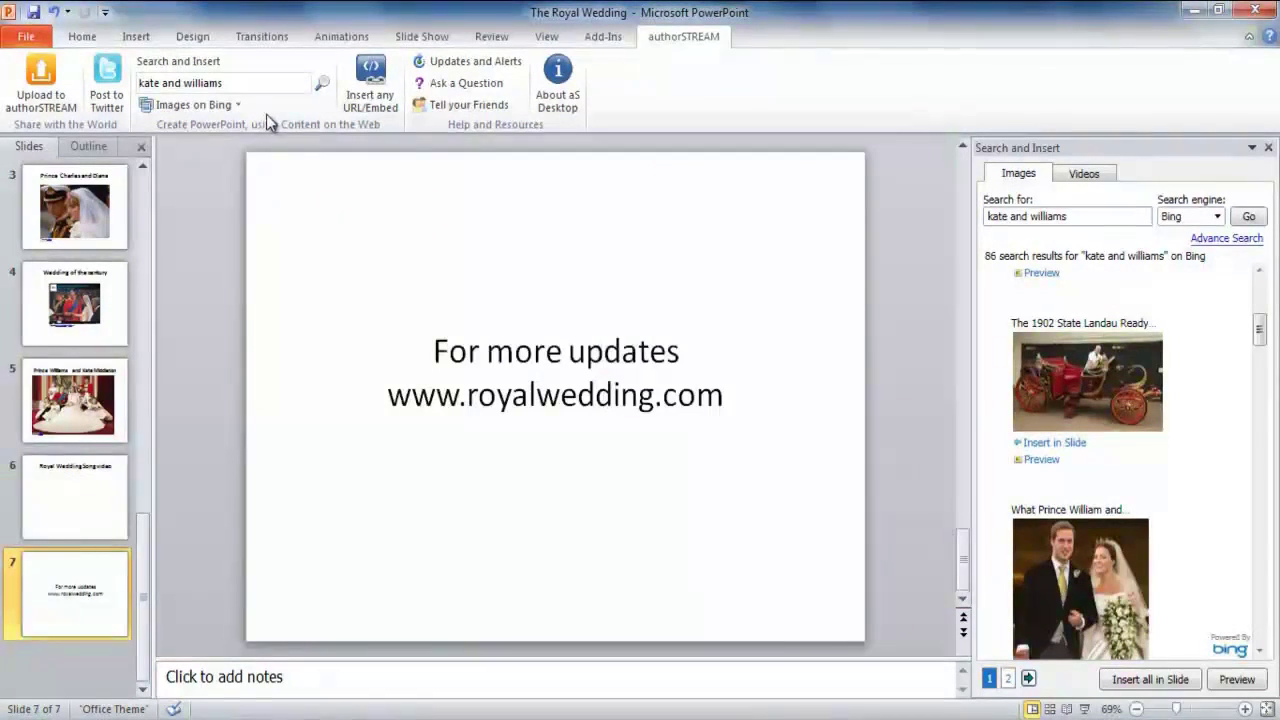
left_click(410, 40)
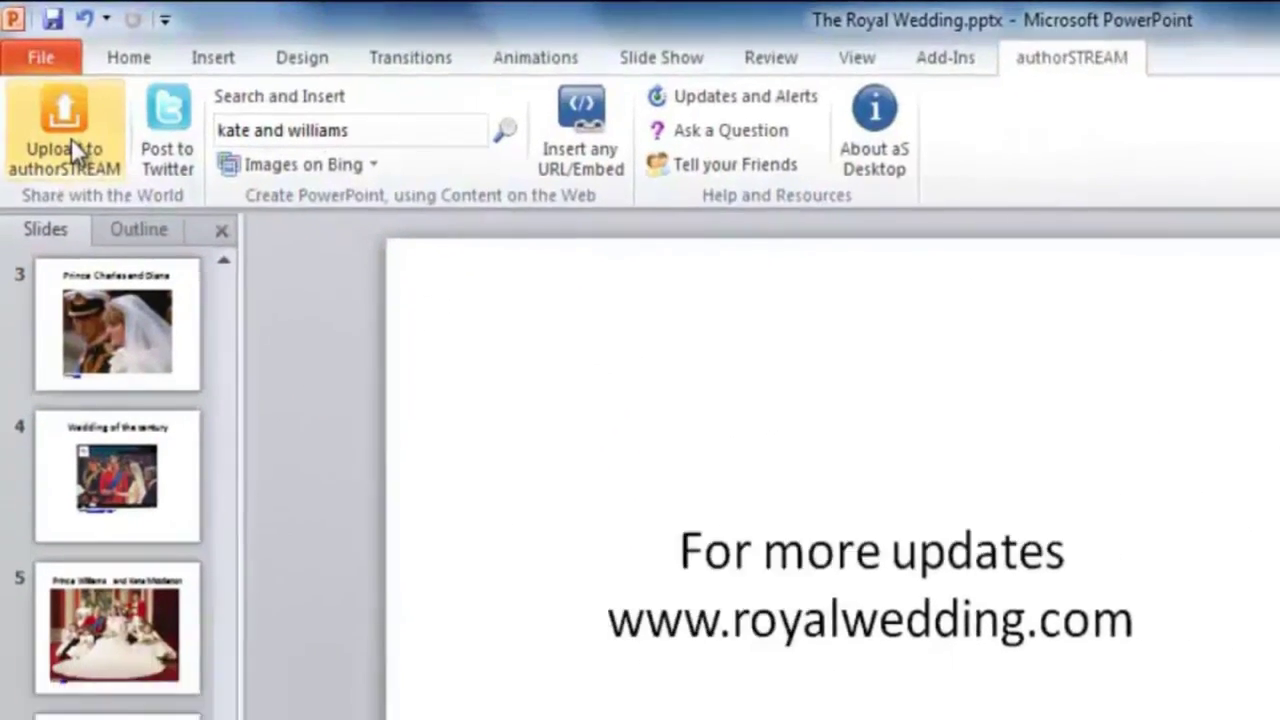
left_click(72, 140)
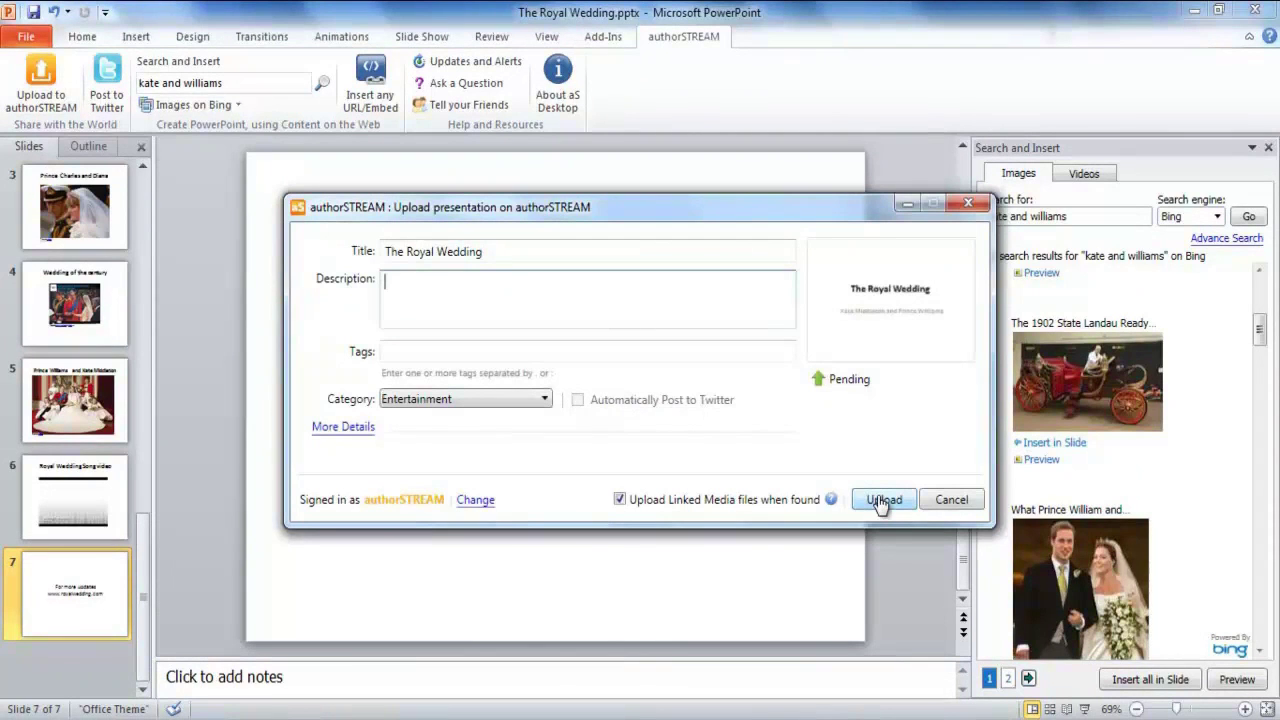
left_click(880, 500)
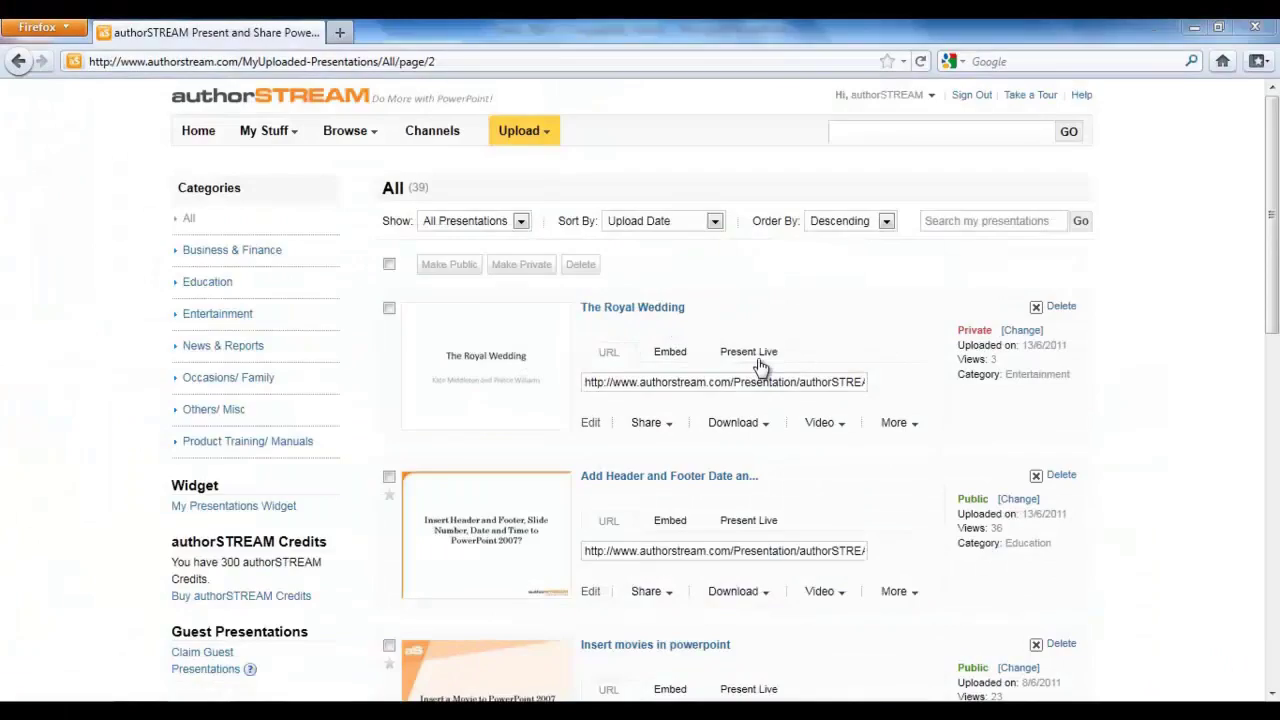
left_click(646, 422)
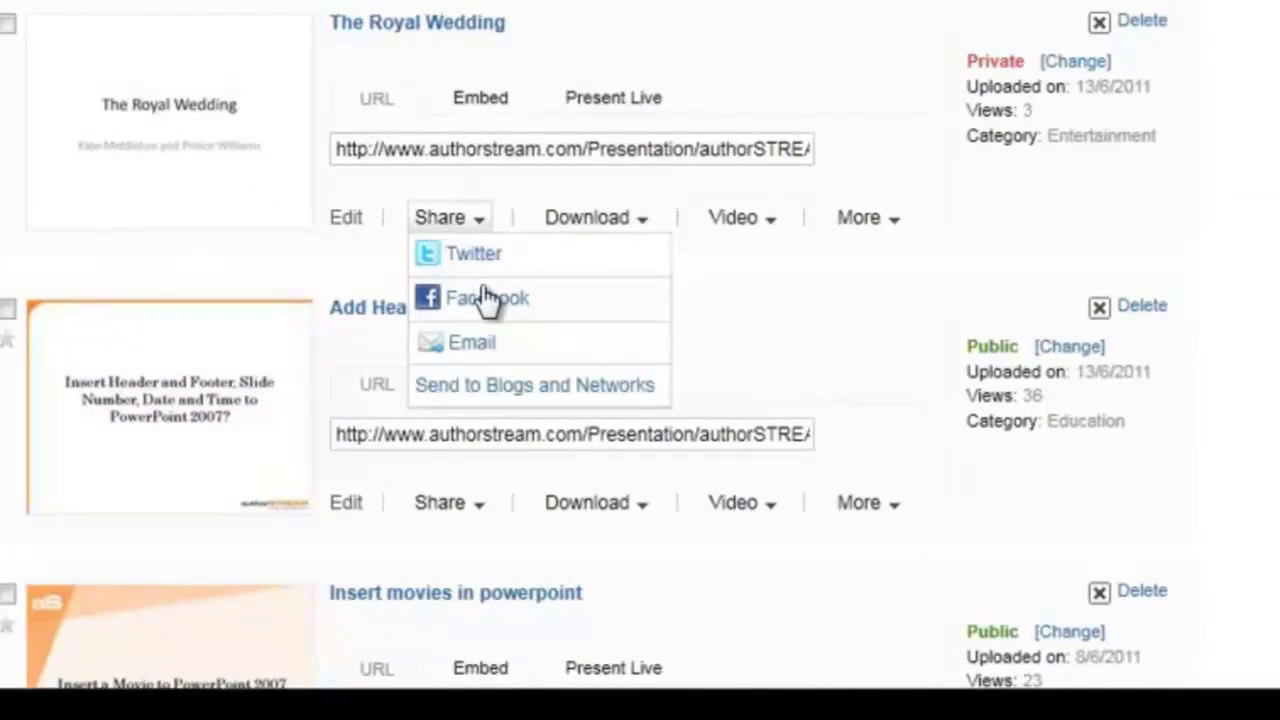